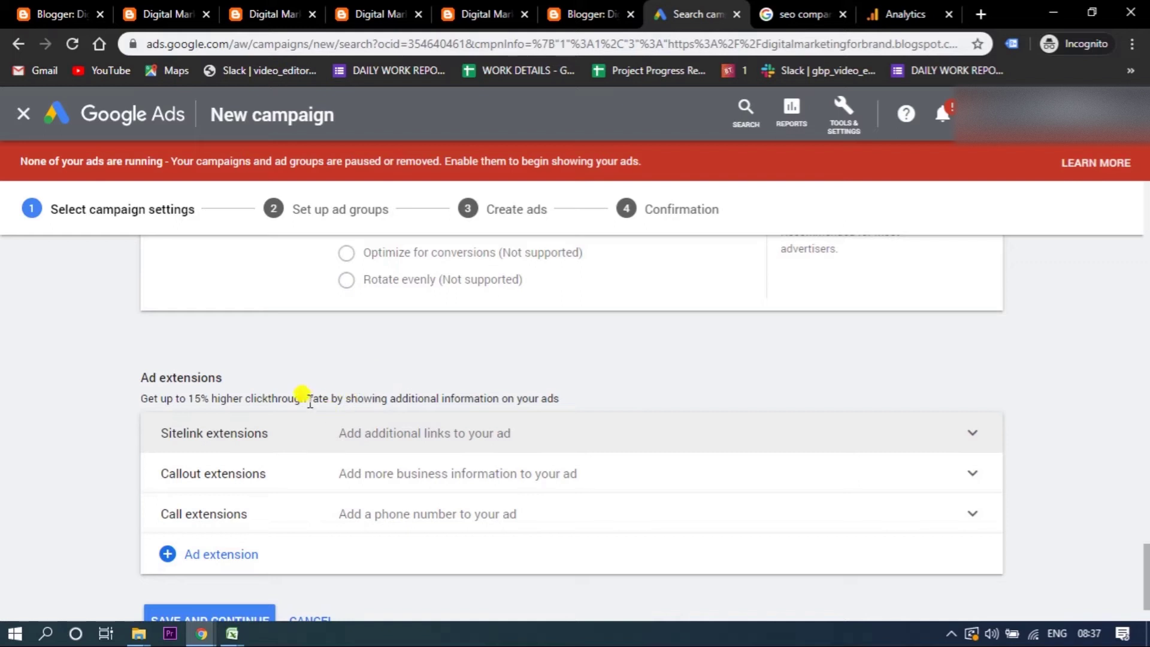
- Switch to the 'seo company in delhi' Google search results tab
click(789, 16)
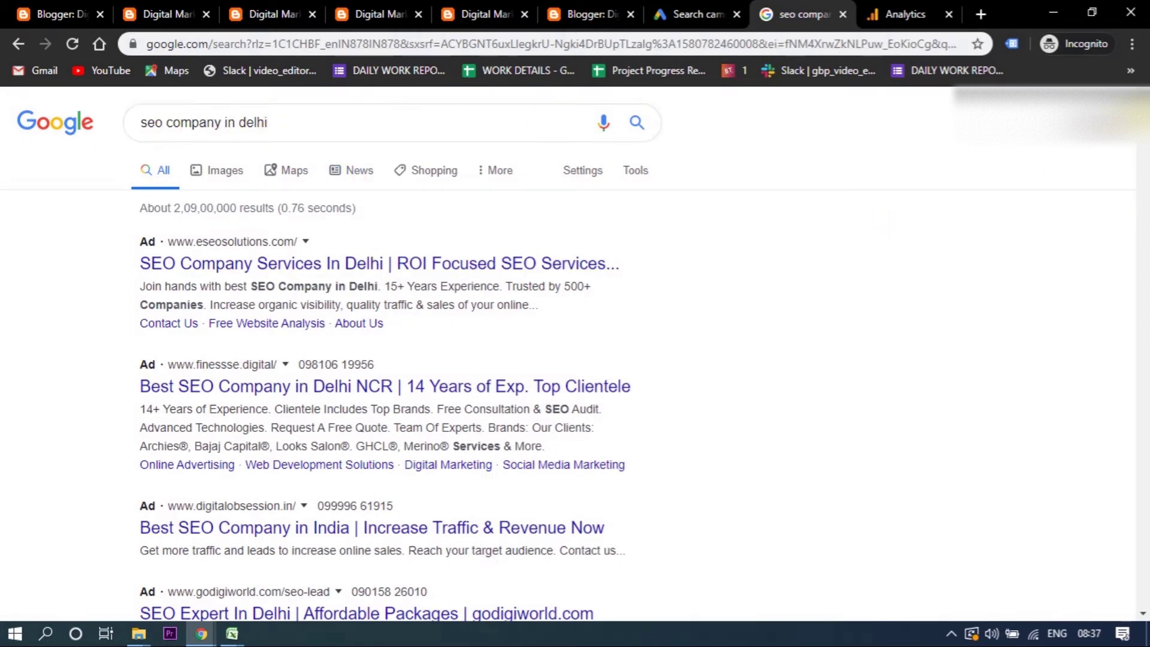
- Scroll the competitor search ads and compare them with the campaign's ad extensions
scroll(568, 354, down, 1)
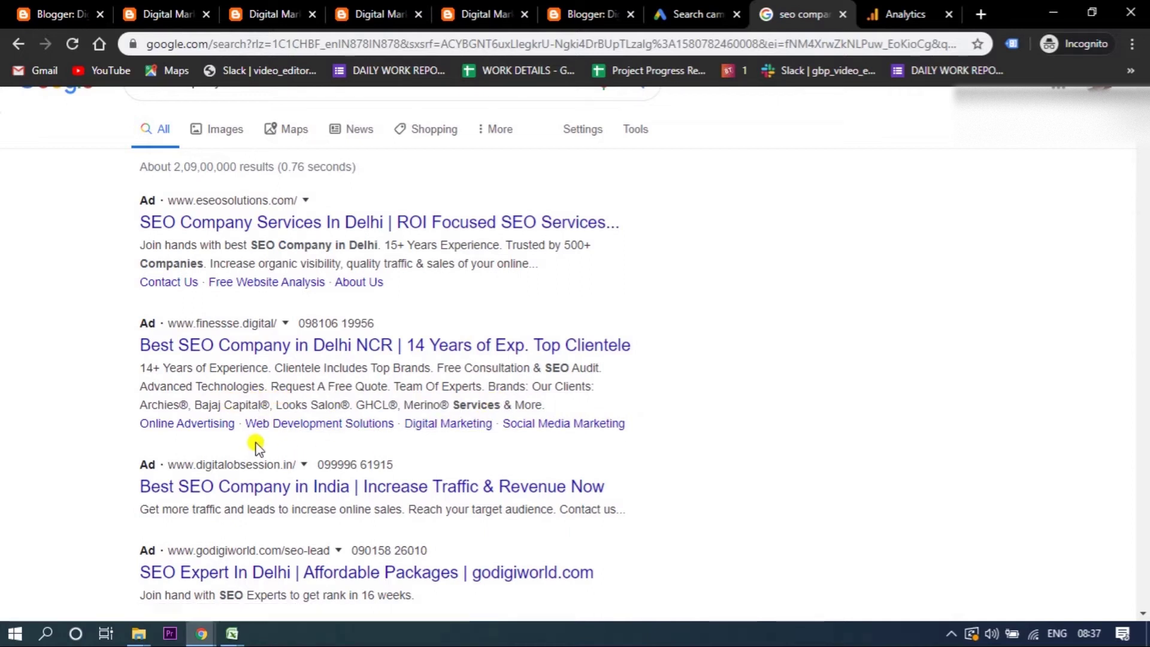
click(691, 16)
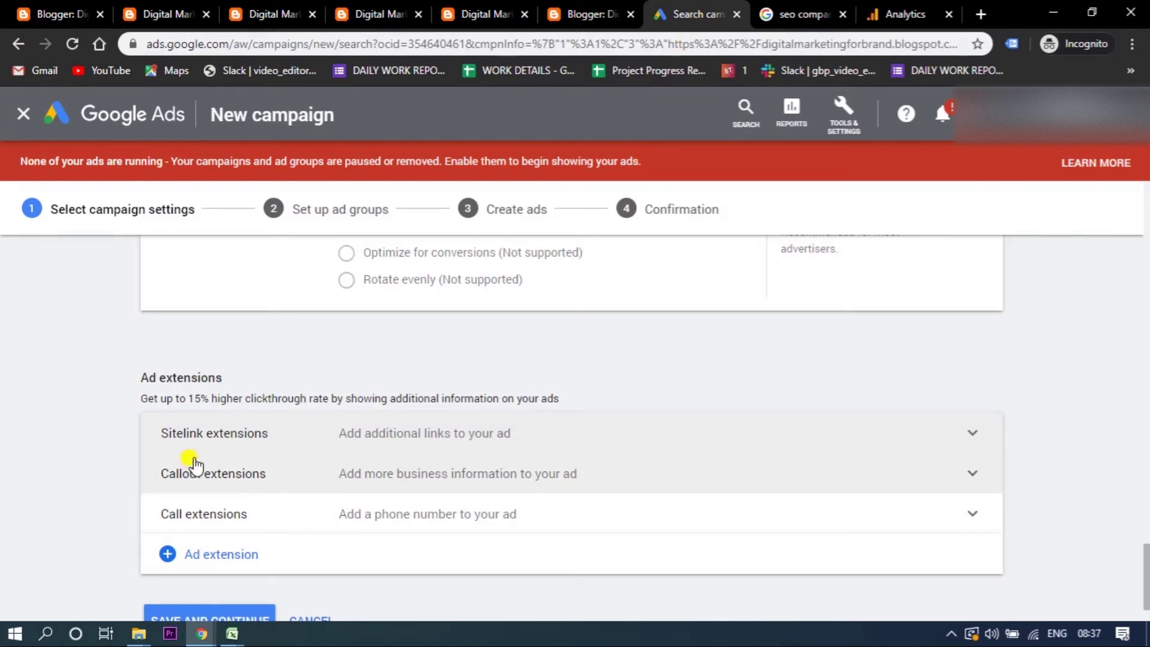
click(758, 14)
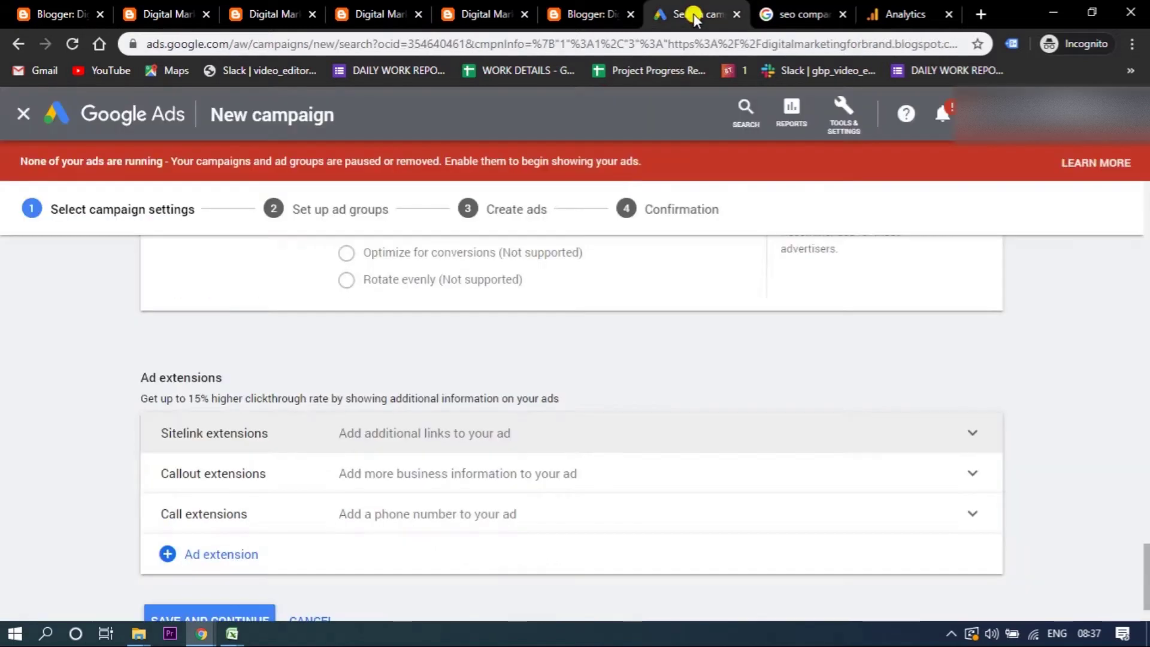
click(695, 14)
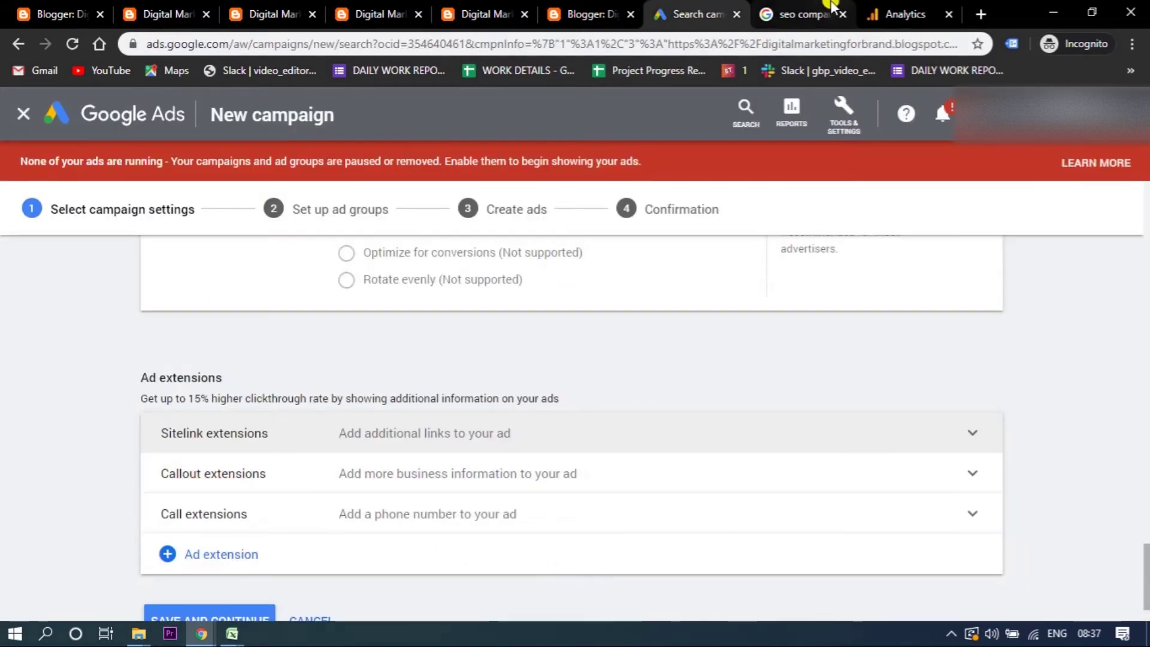
- Select the second ad's description lines, title and phone number, then return to Google Ads
click(800, 14)
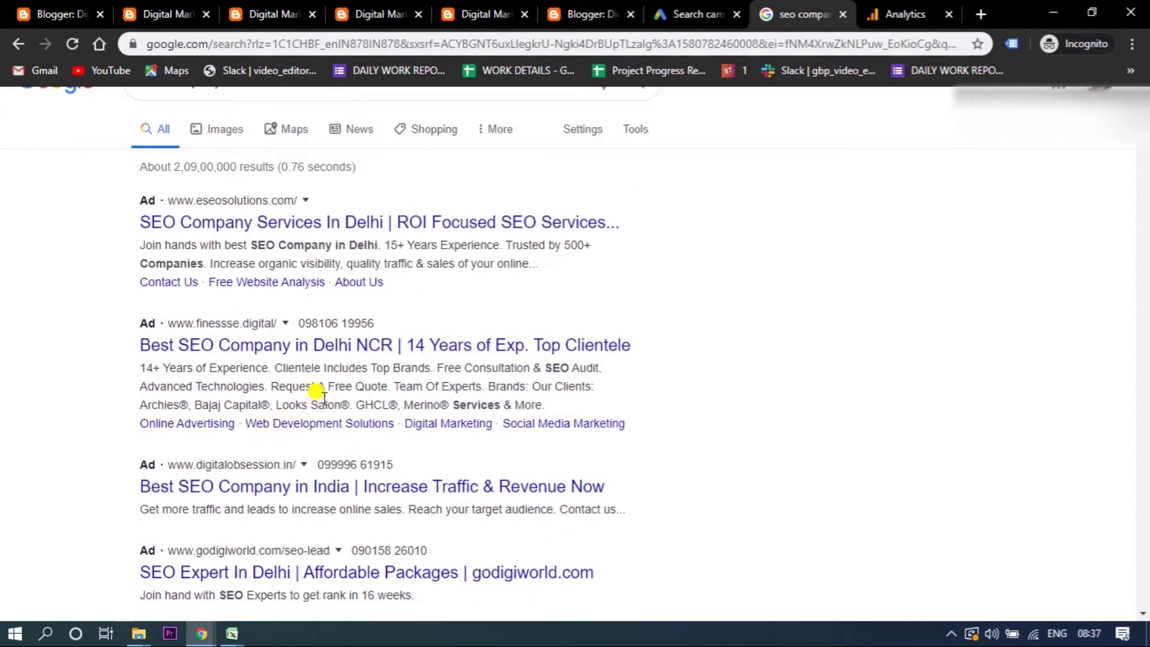
drag(544, 401, 136, 394)
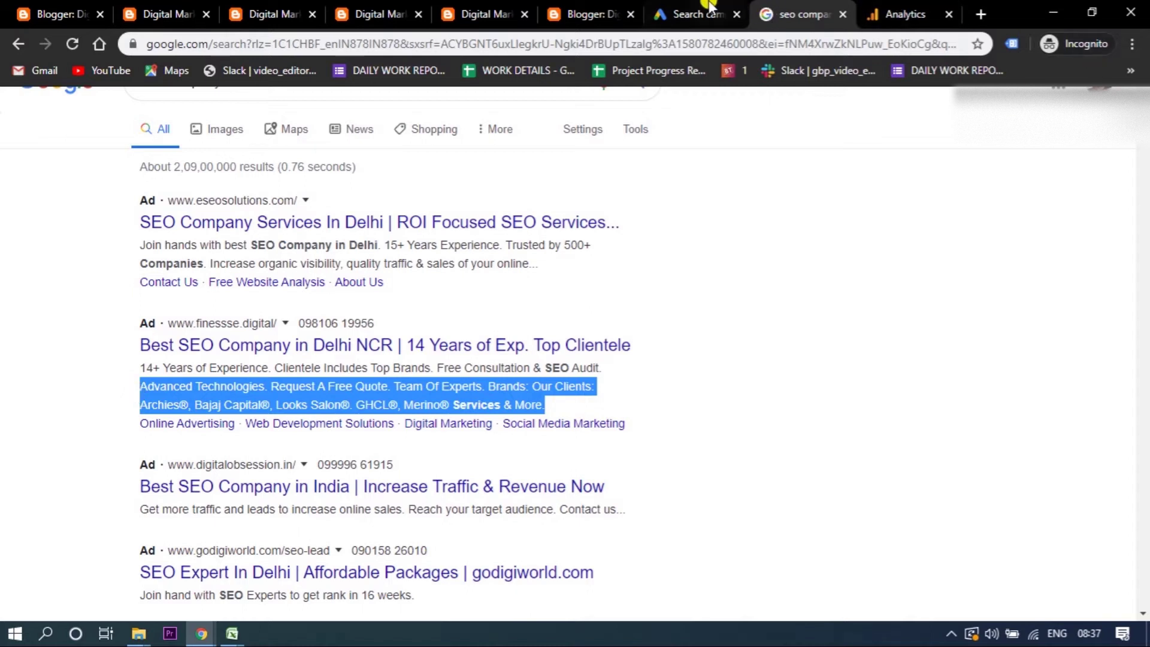
click(707, 11)
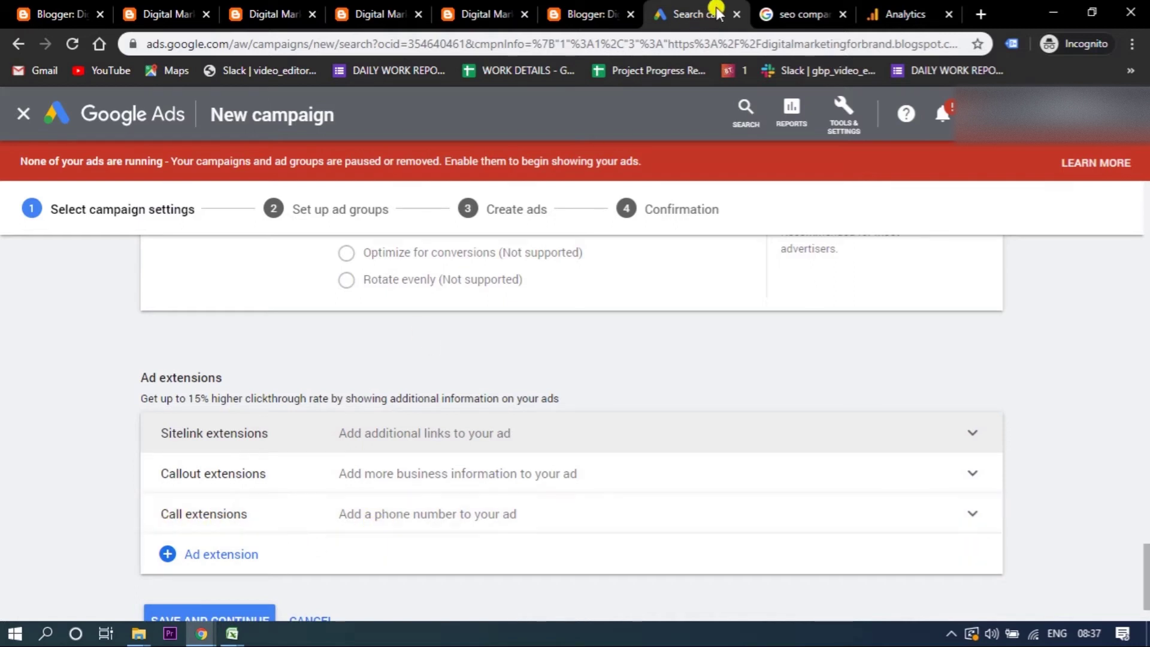
click(797, 13)
drag(360, 327, 372, 316)
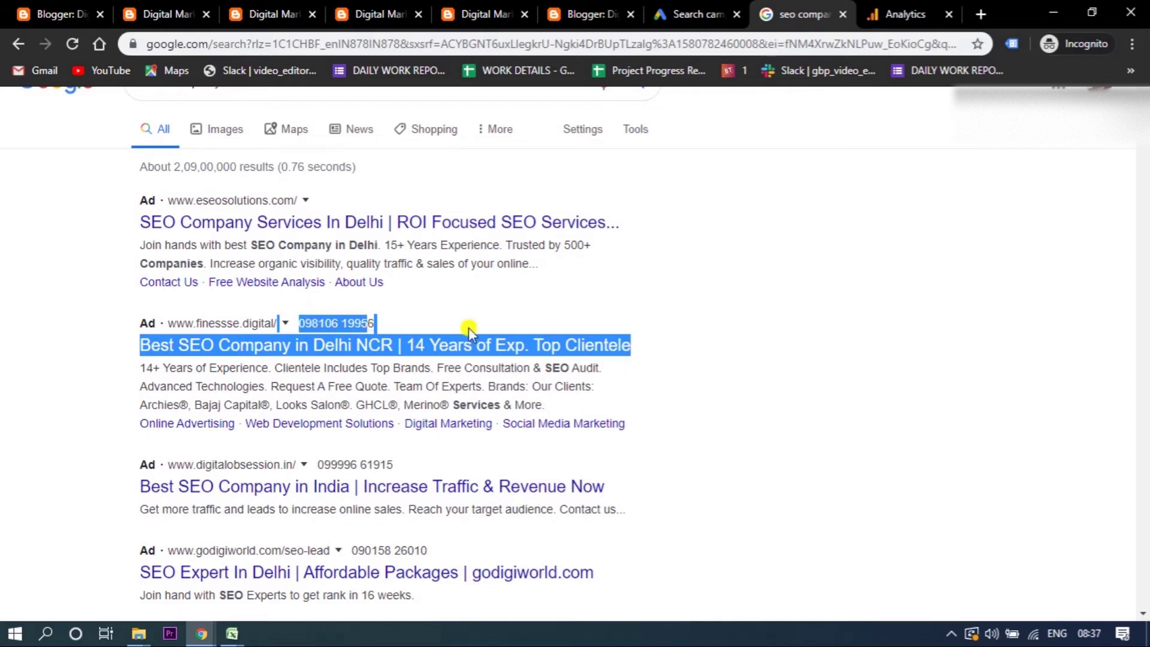
click(482, 313)
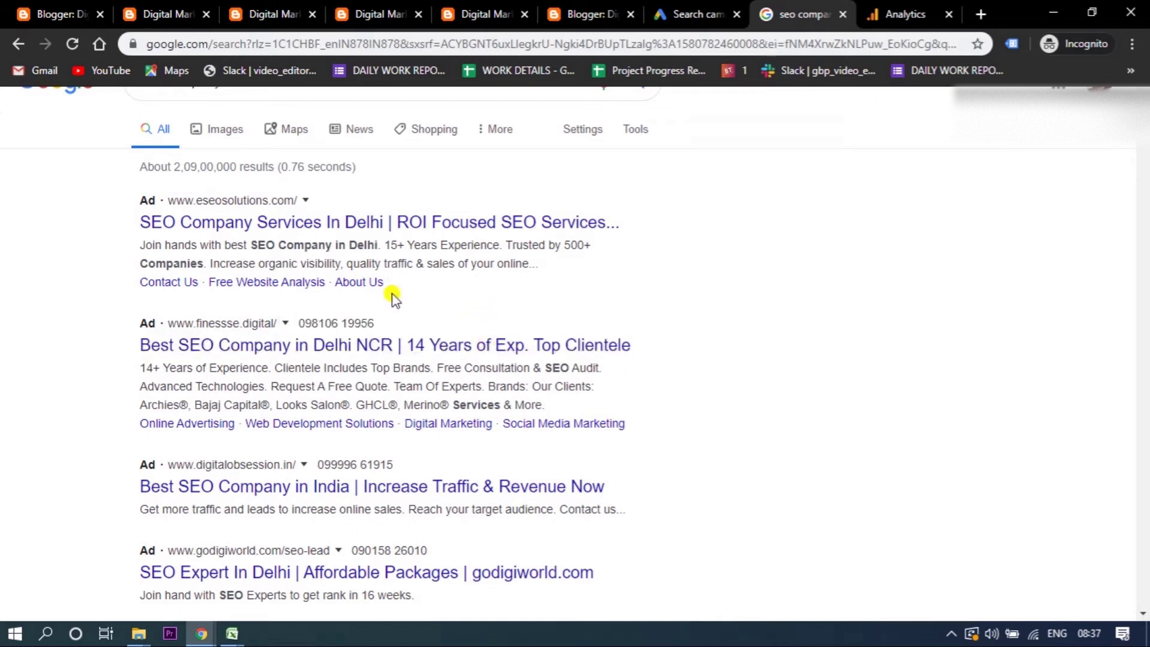
click(697, 13)
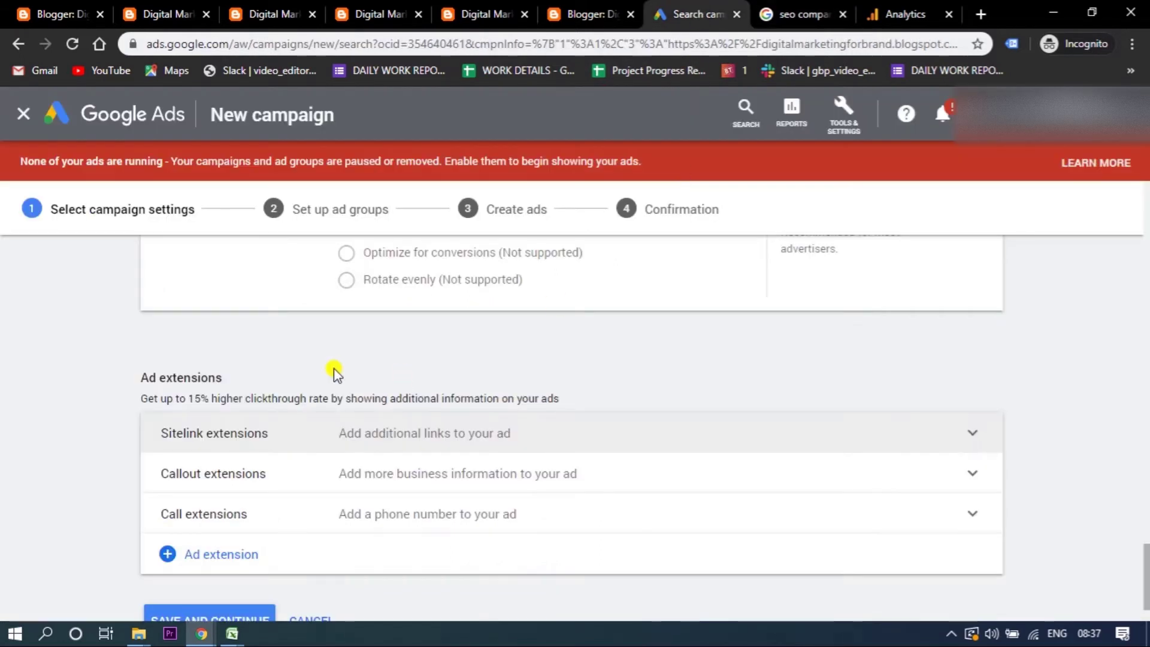
scroll(1145, 562, down, 2)
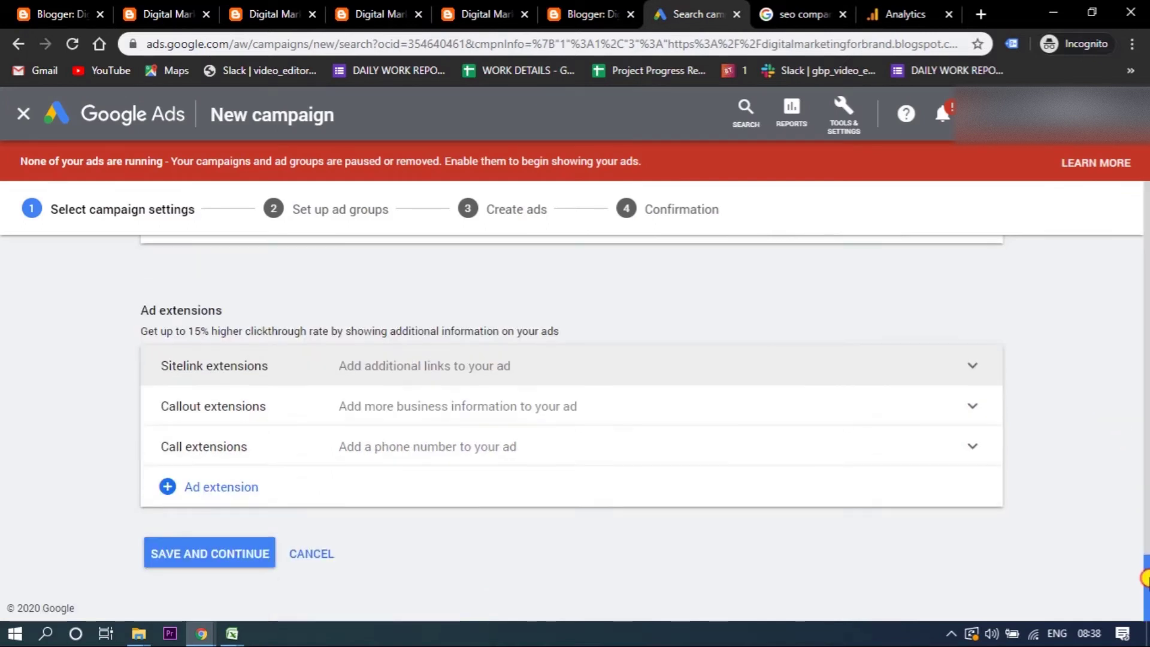
- Review the available extension types, then expand the empty Sitelink extensions panel
click(173, 488)
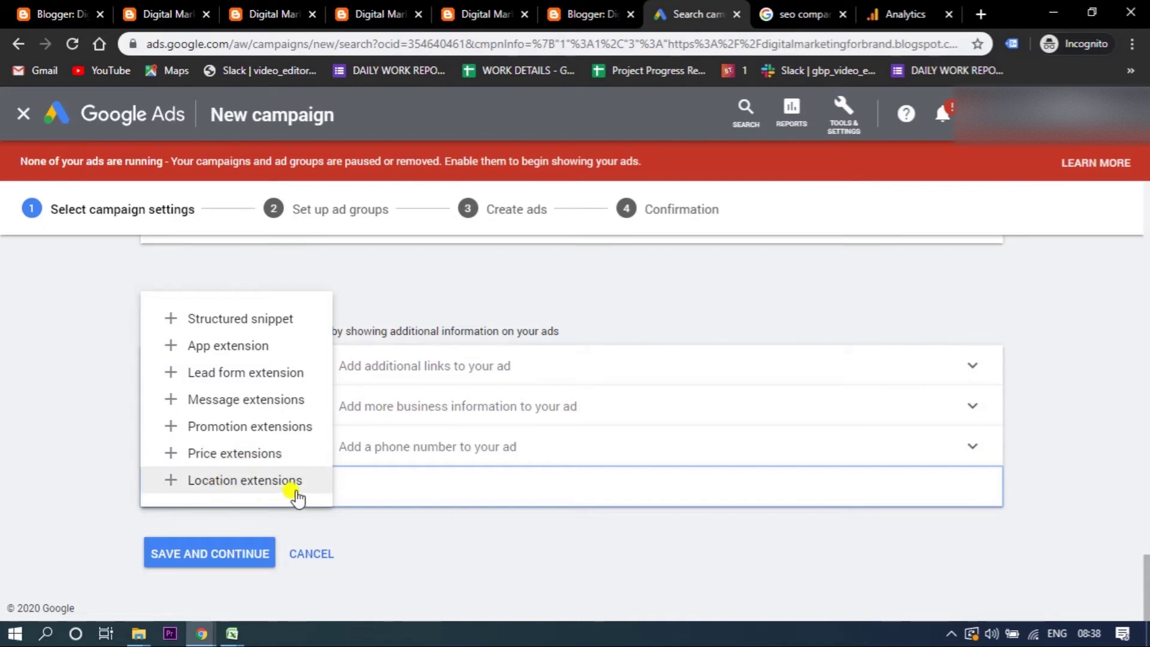
click(383, 530)
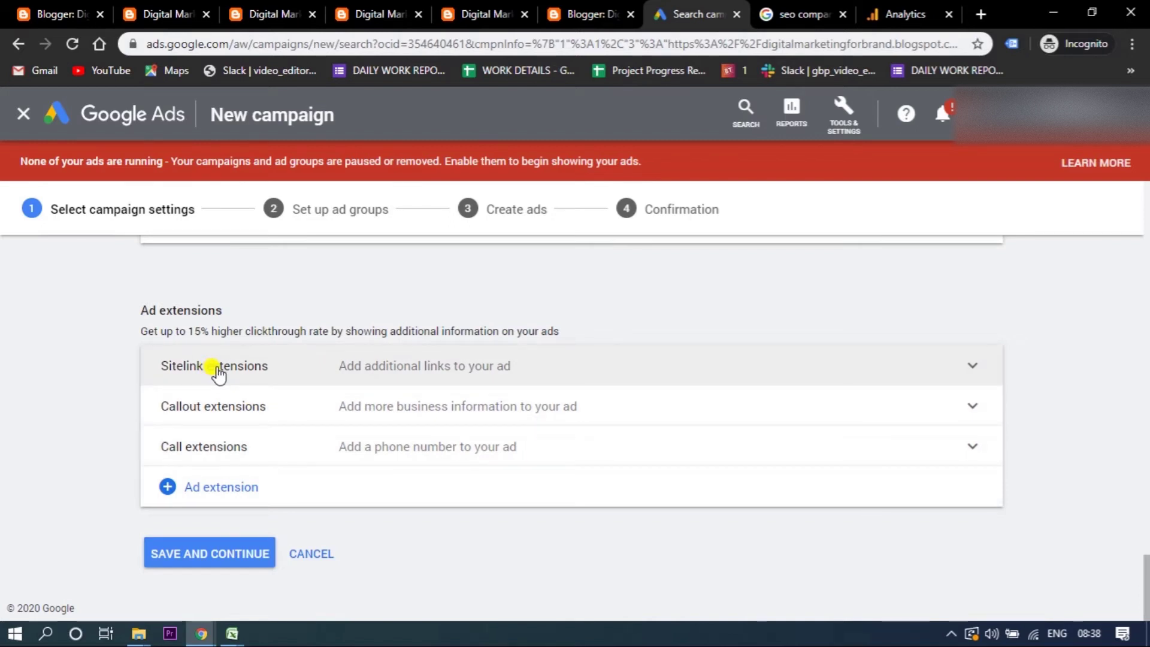
click(217, 373)
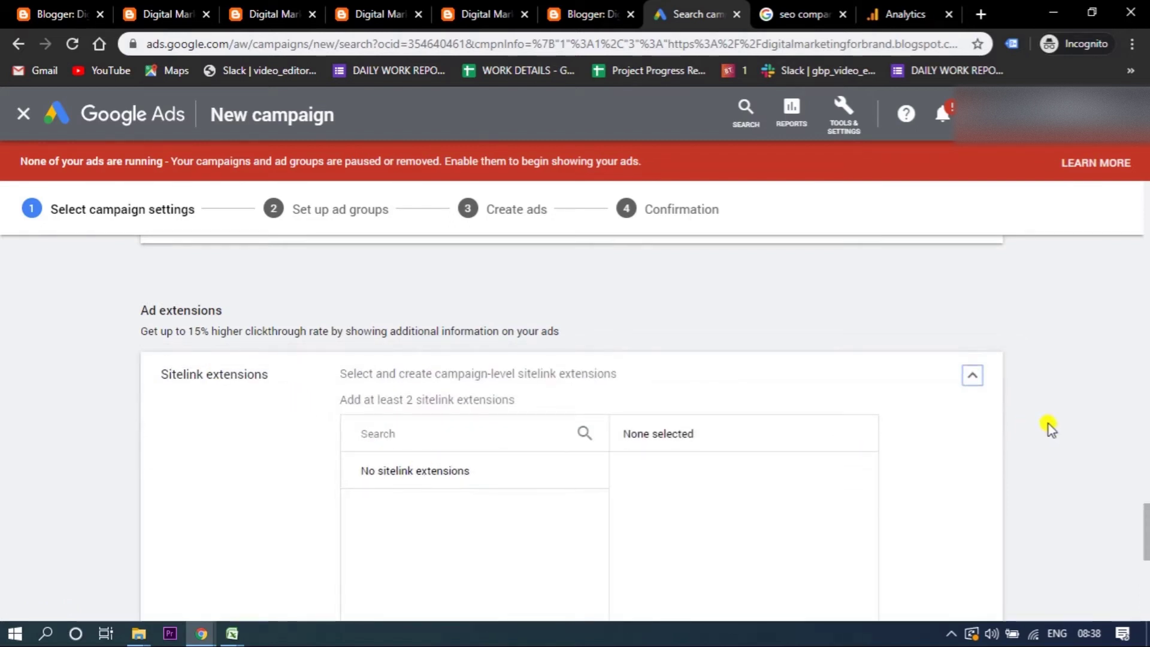
- Start a new sitelink extension and fetch the blog's SEO page address for it
drag(1146, 532, 1145, 560)
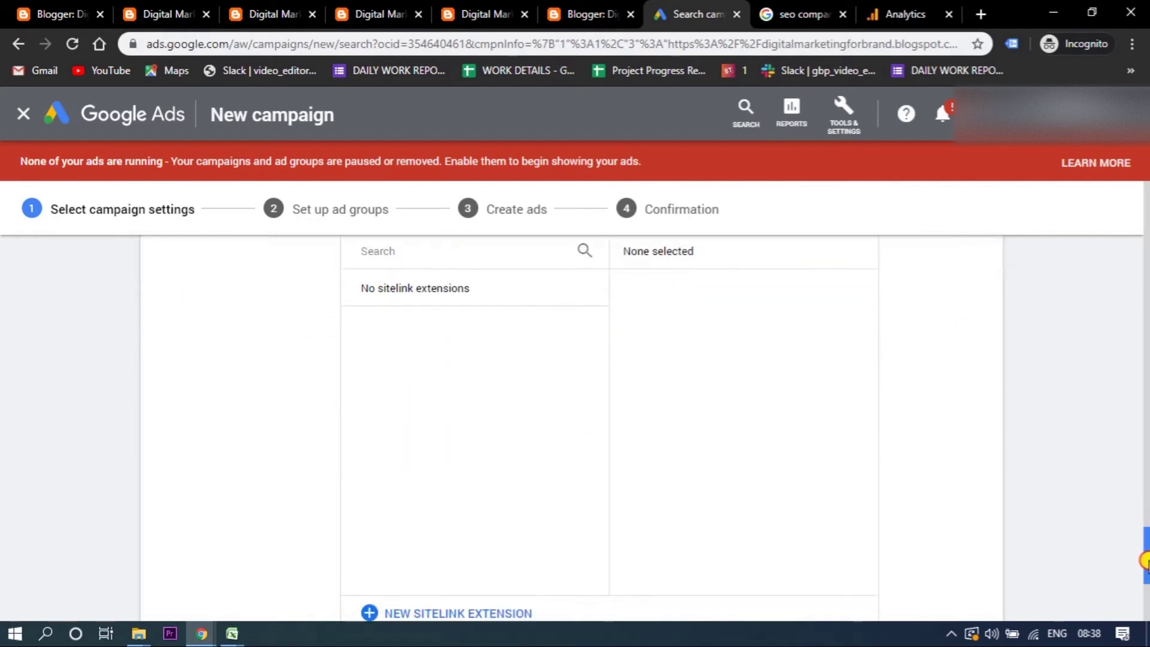
scroll(940, 555, down, 3)
click(434, 398)
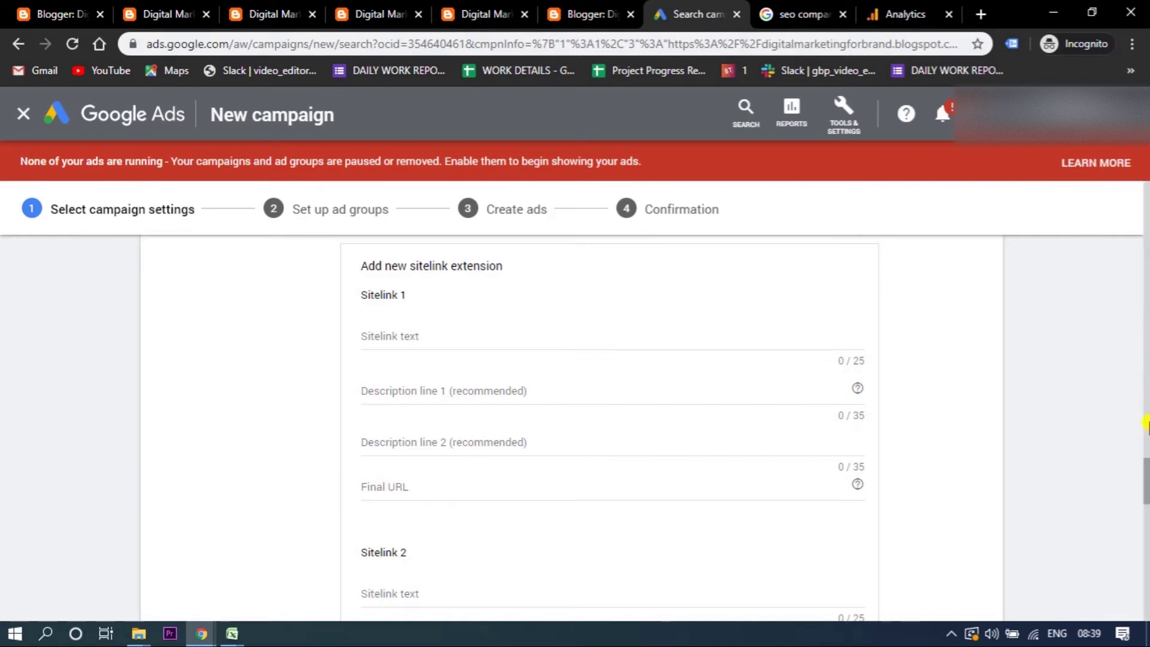
drag(1144, 483, 1022, 488)
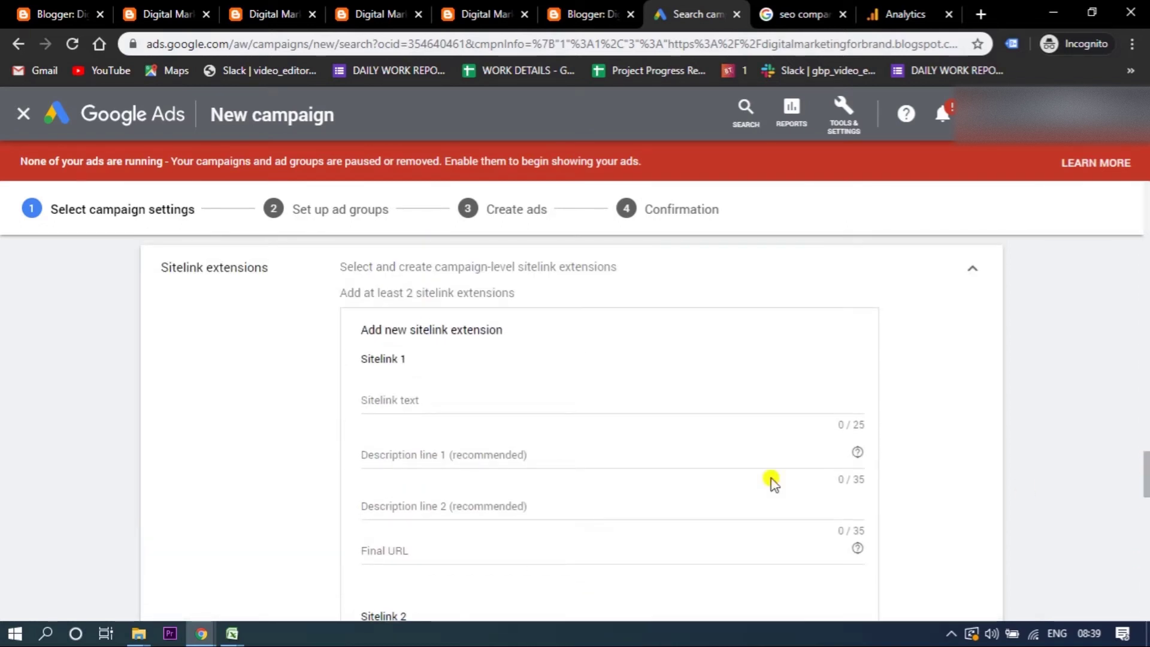
click(387, 396)
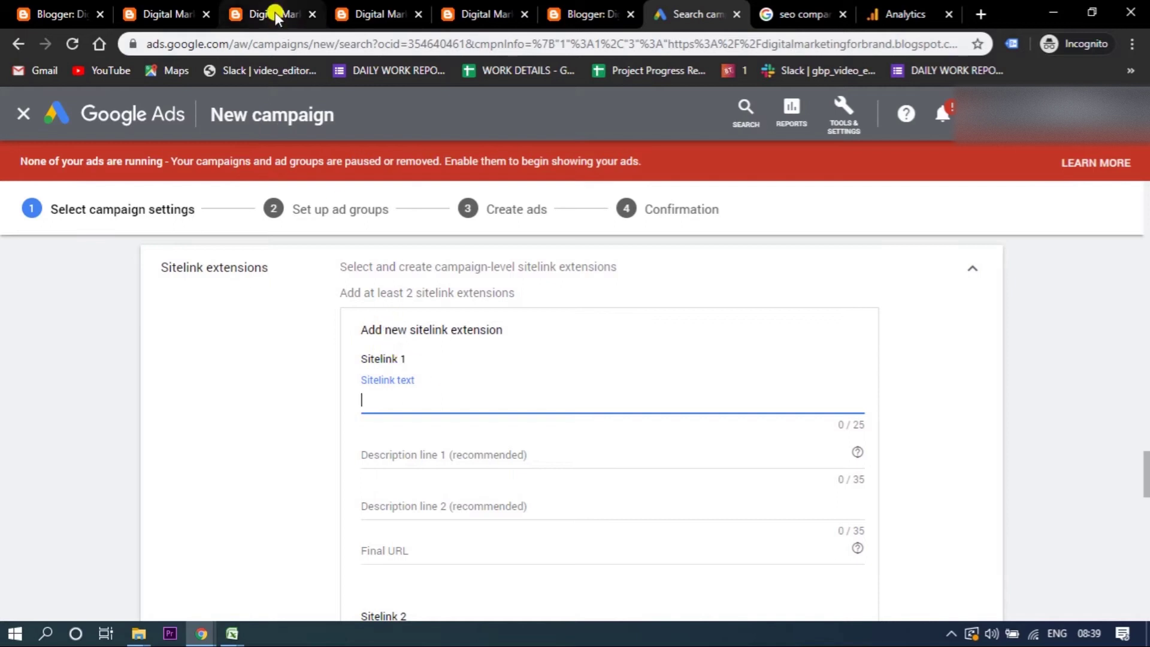
click(245, 13)
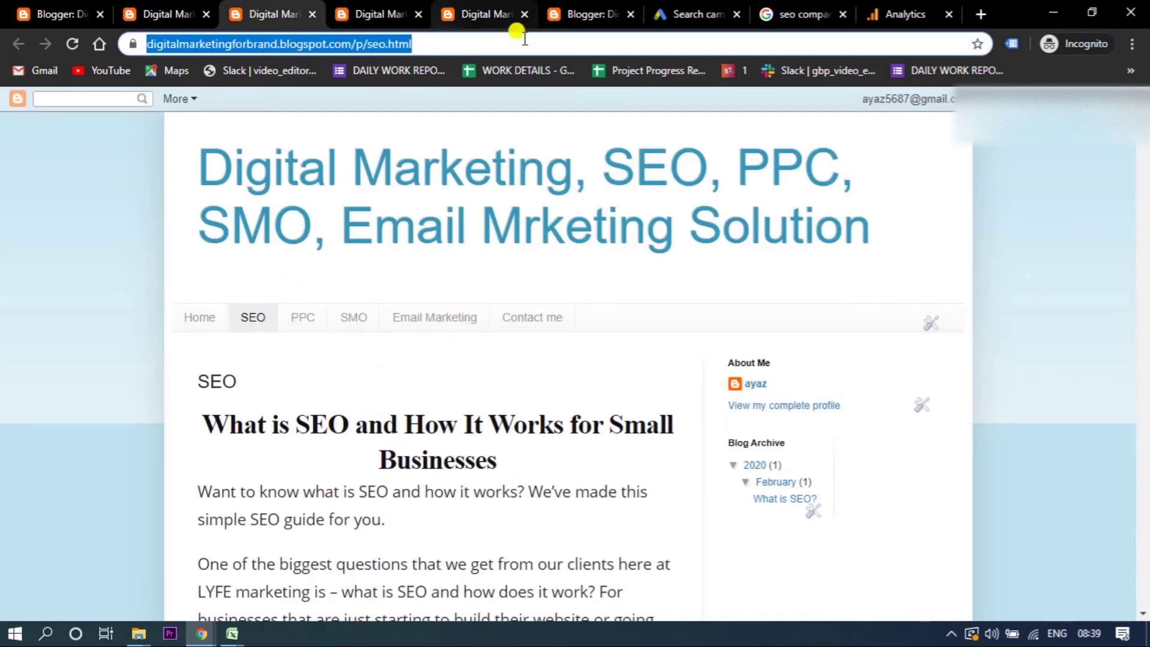
- Give Sitelink 1 its first description and the blog's seo.html page as final URL
click(674, 13)
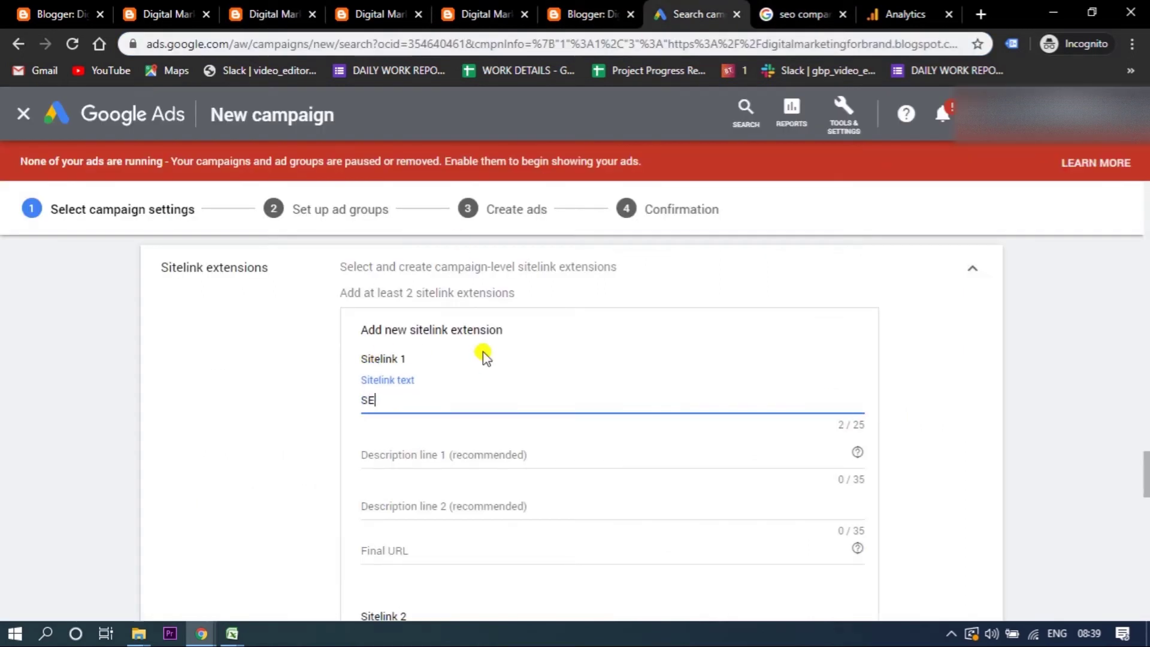
click(408, 454)
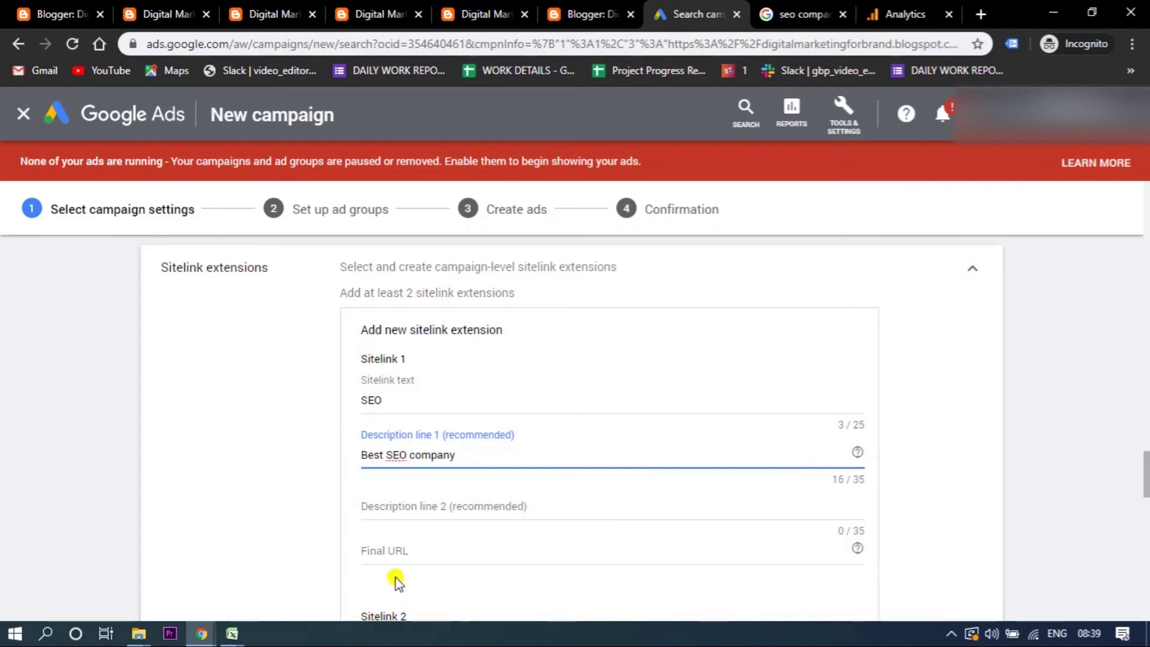
click(392, 547)
text(https://digitalmarketingforbrand.blogspot.com/p/seo.html)
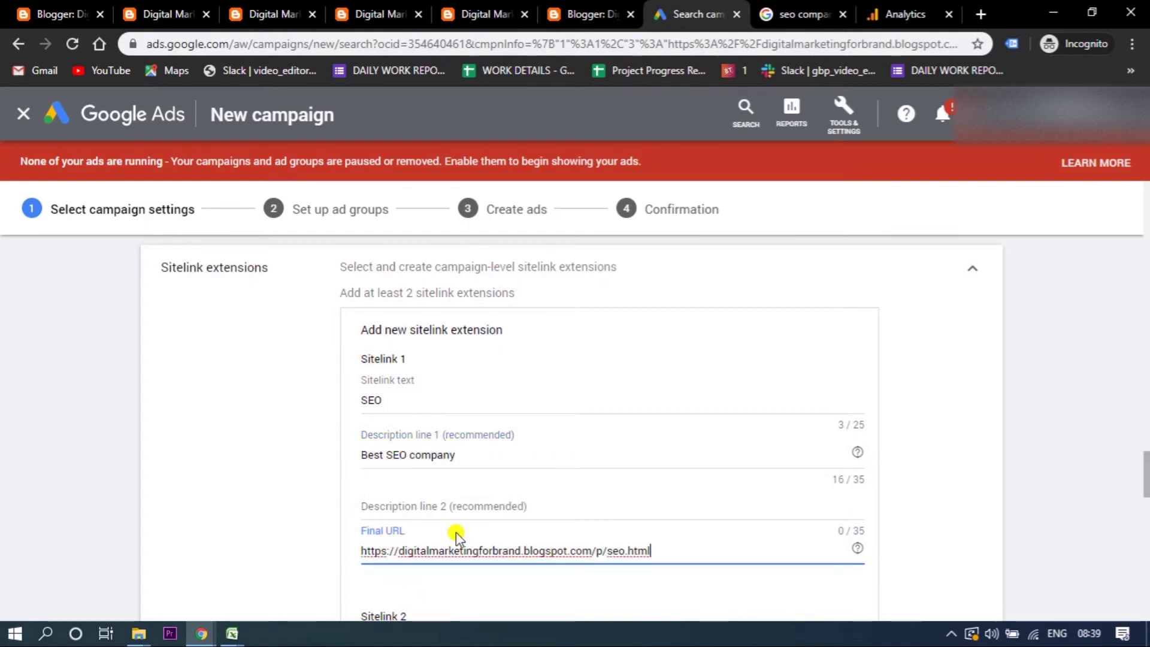
drag(1145, 474, 1146, 508)
scroll(1146, 508, down, 2)
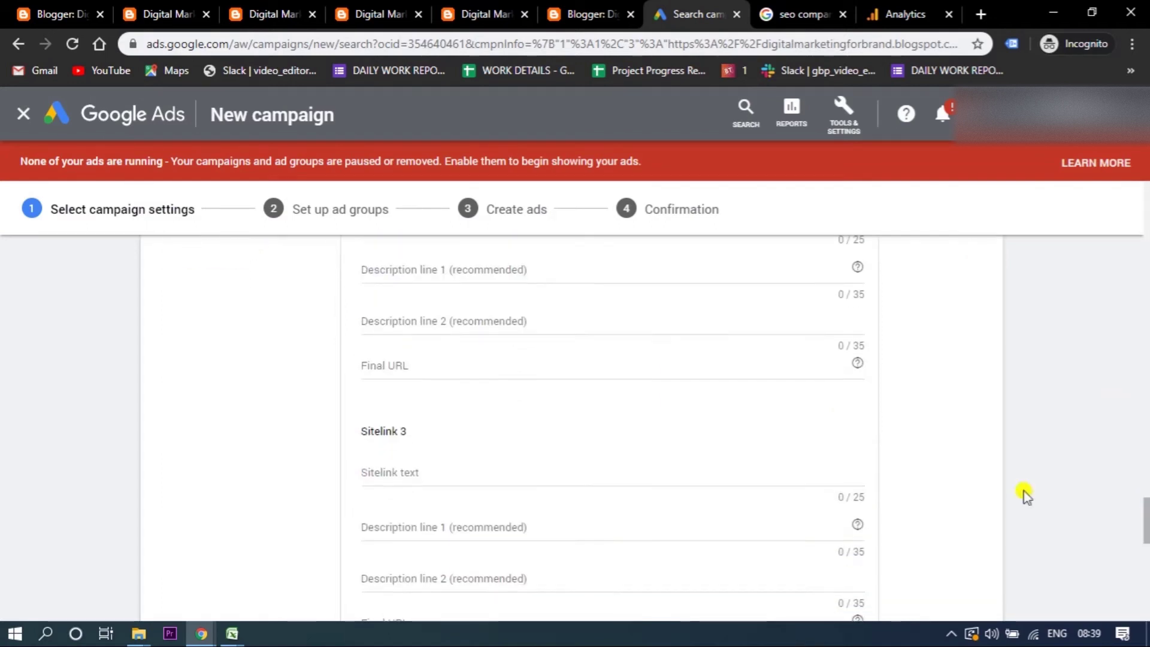
scroll(500, 429, up, 4)
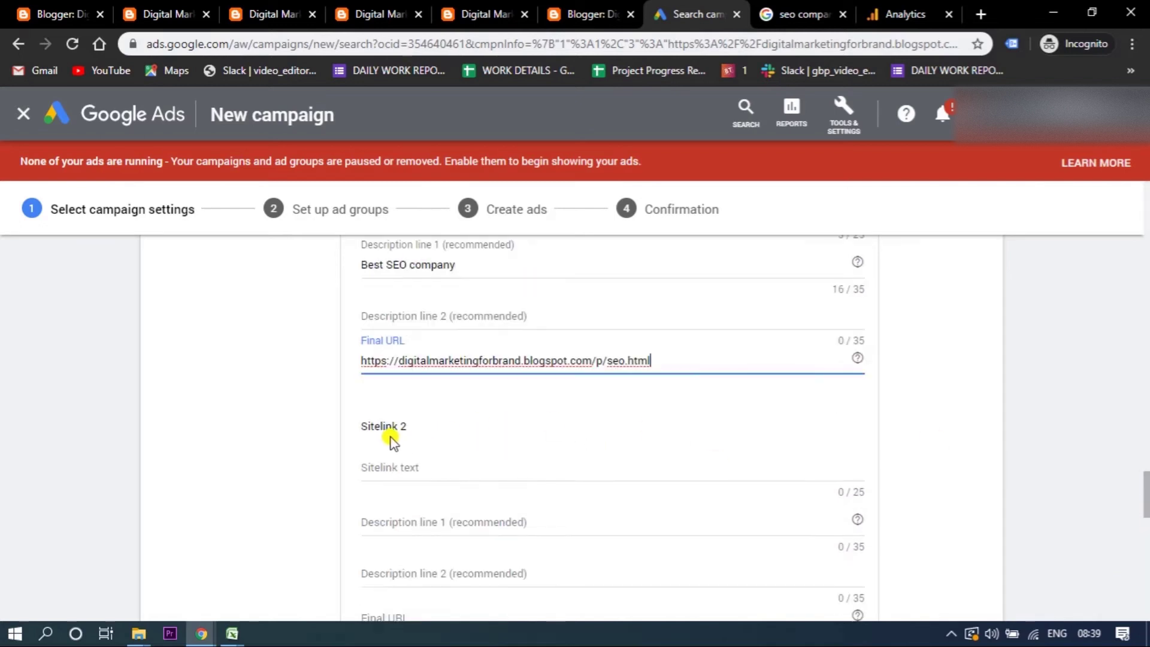
- Fill Sitelink 2 with text 'PPC', description 'Best PPC company' and the blog's ppc.html URL
click(383, 464)
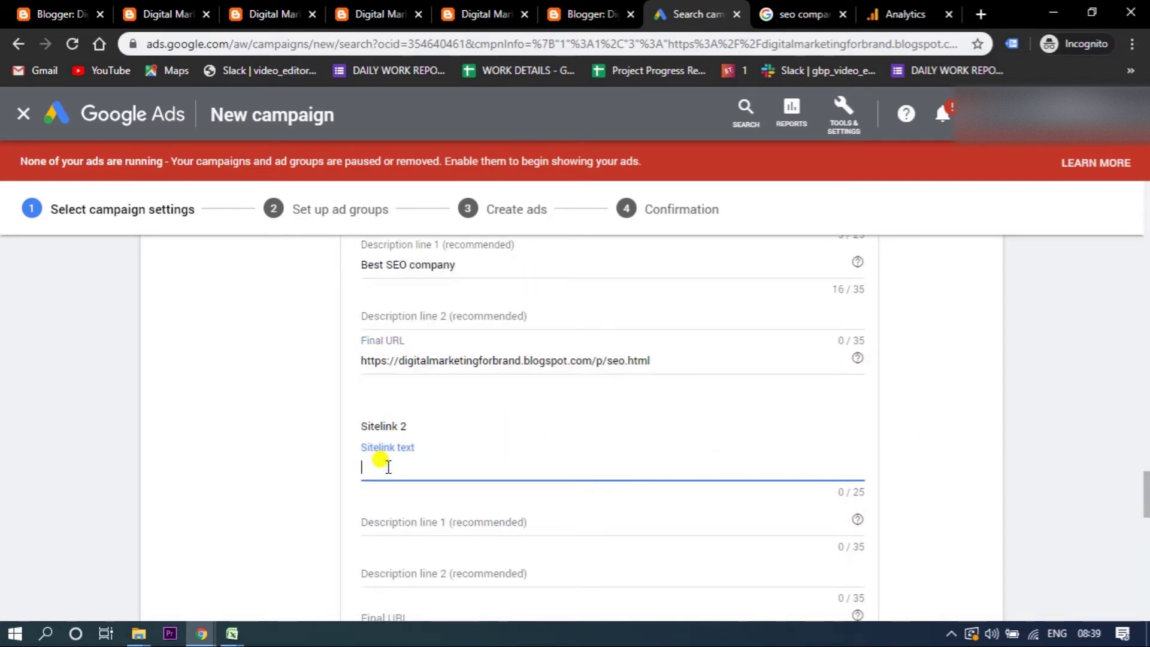
text(PPC)
click(375, 519)
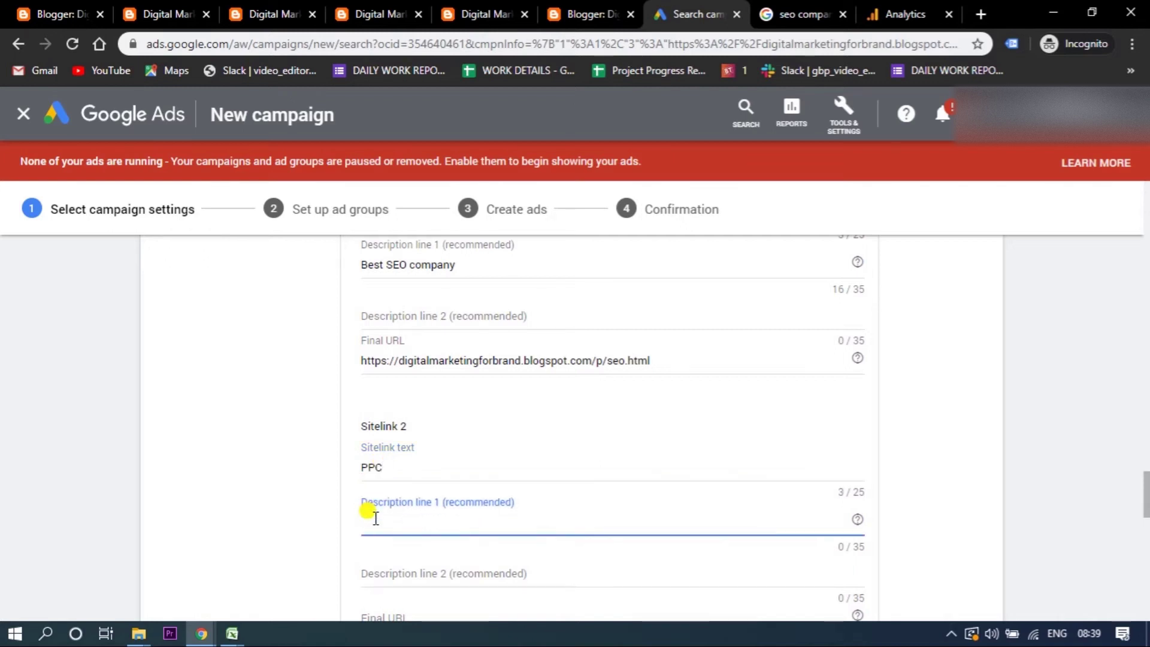
text(Best PPC company)
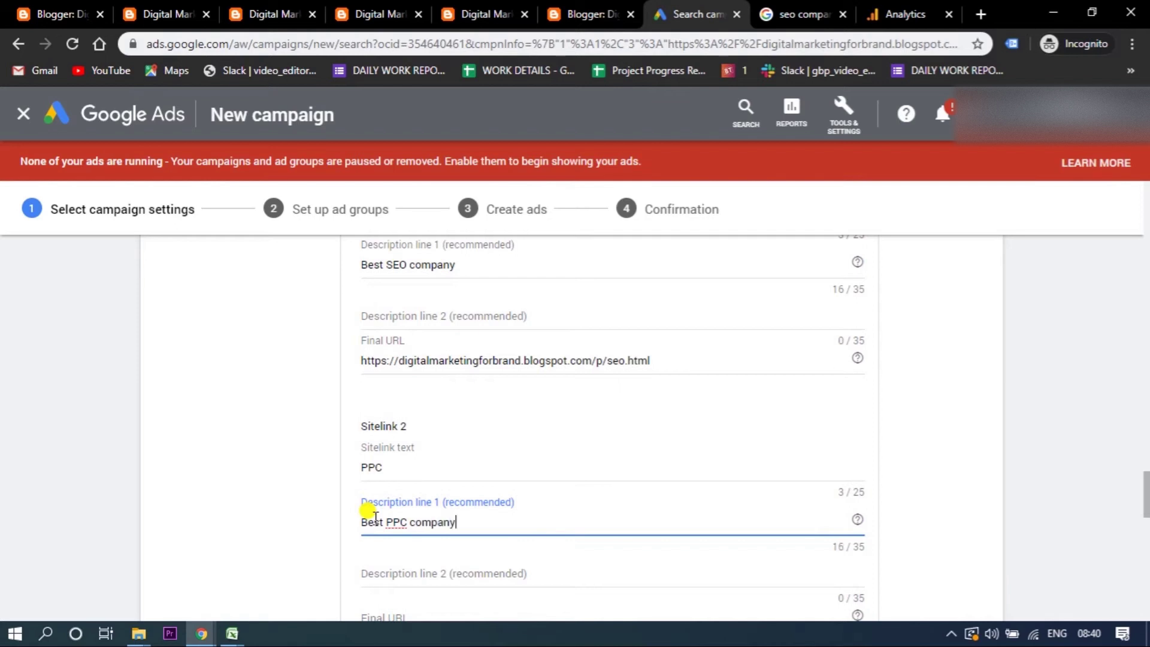
click(383, 14)
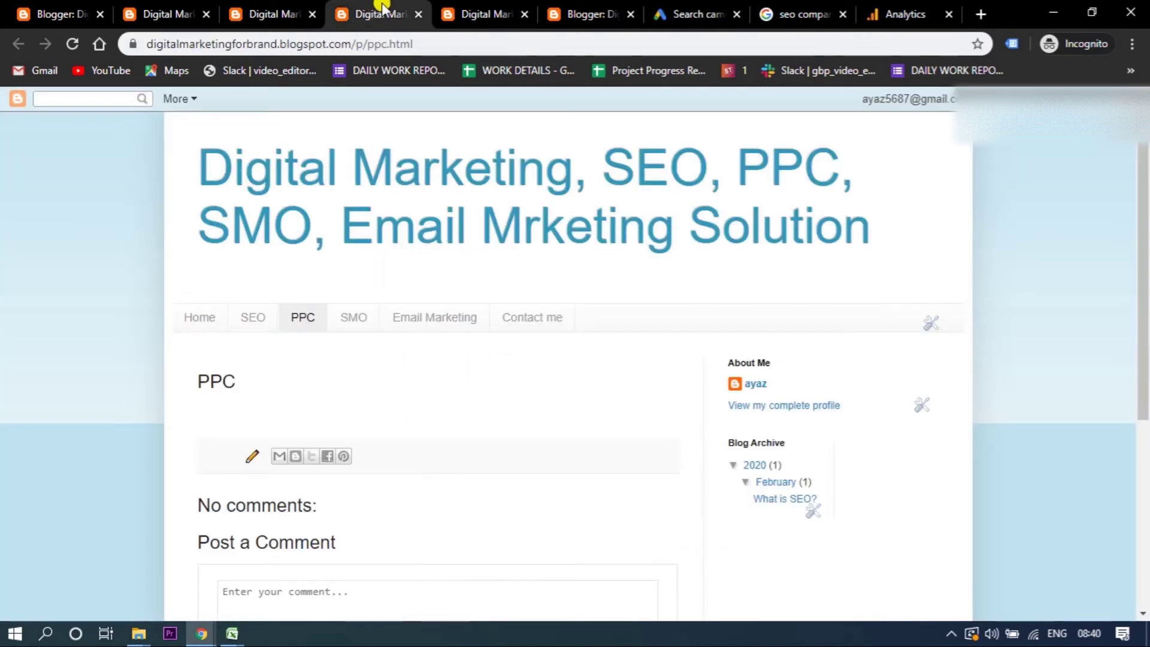
click(462, 8)
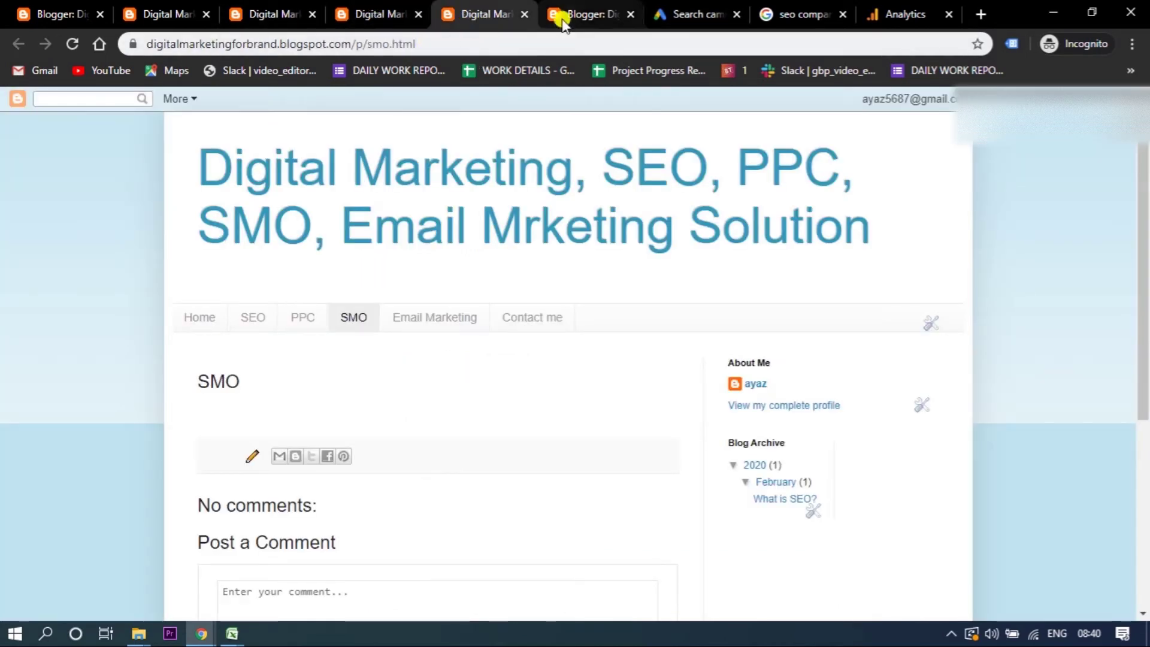
click(411, 12)
click(400, 45)
key(ctrl+c)
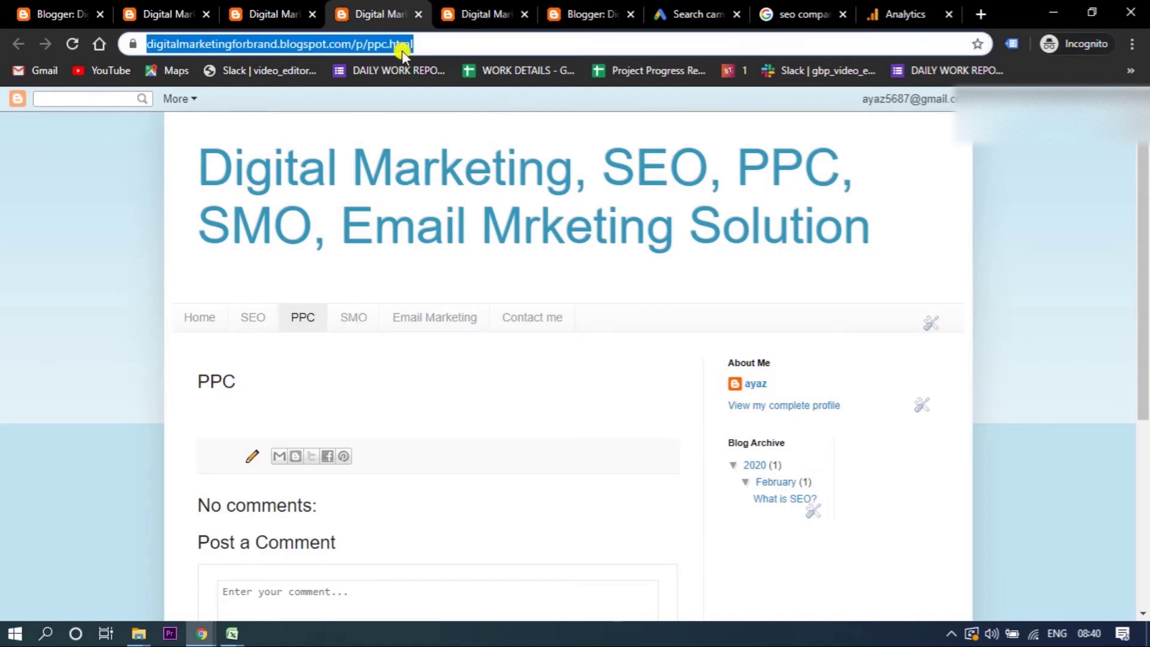
click(686, 12)
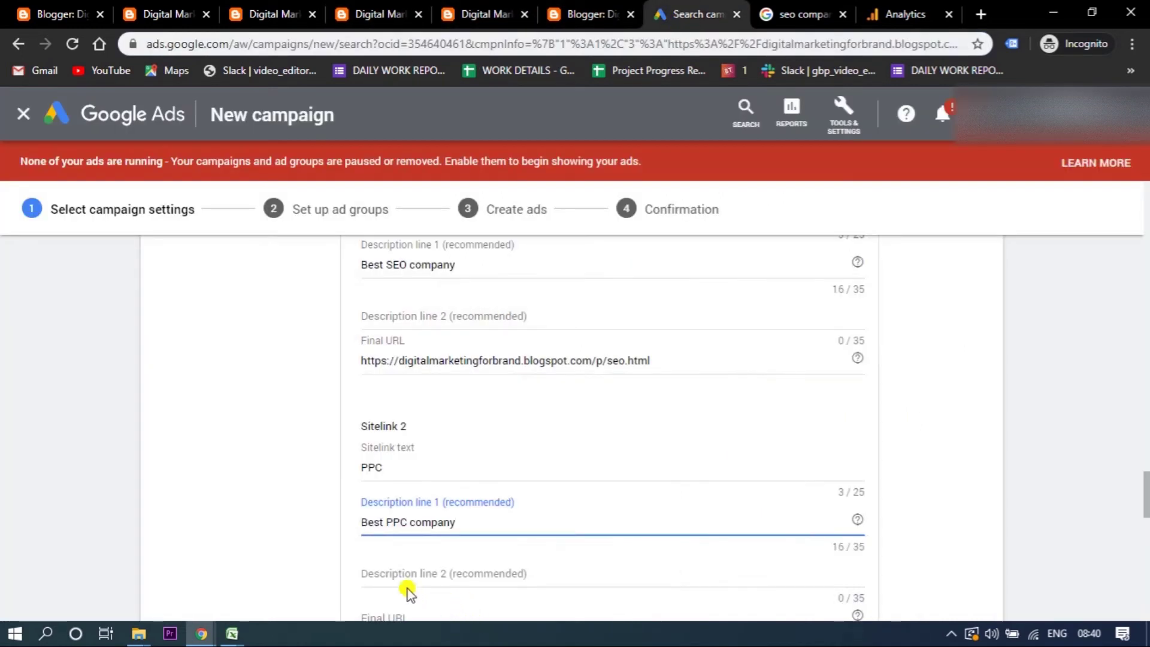
click(394, 612)
key(ctrl+v)
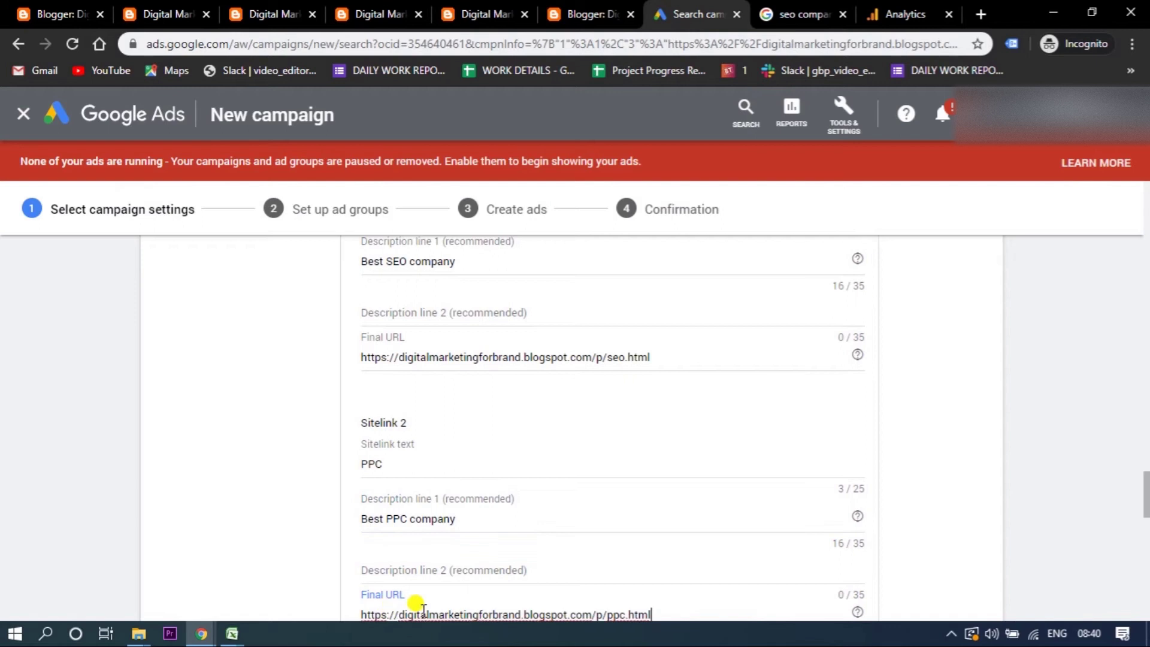
- Add 'Get best discount' as a second description line and save the SEO and PPC sitelinks
drag(1146, 459, 1142, 602)
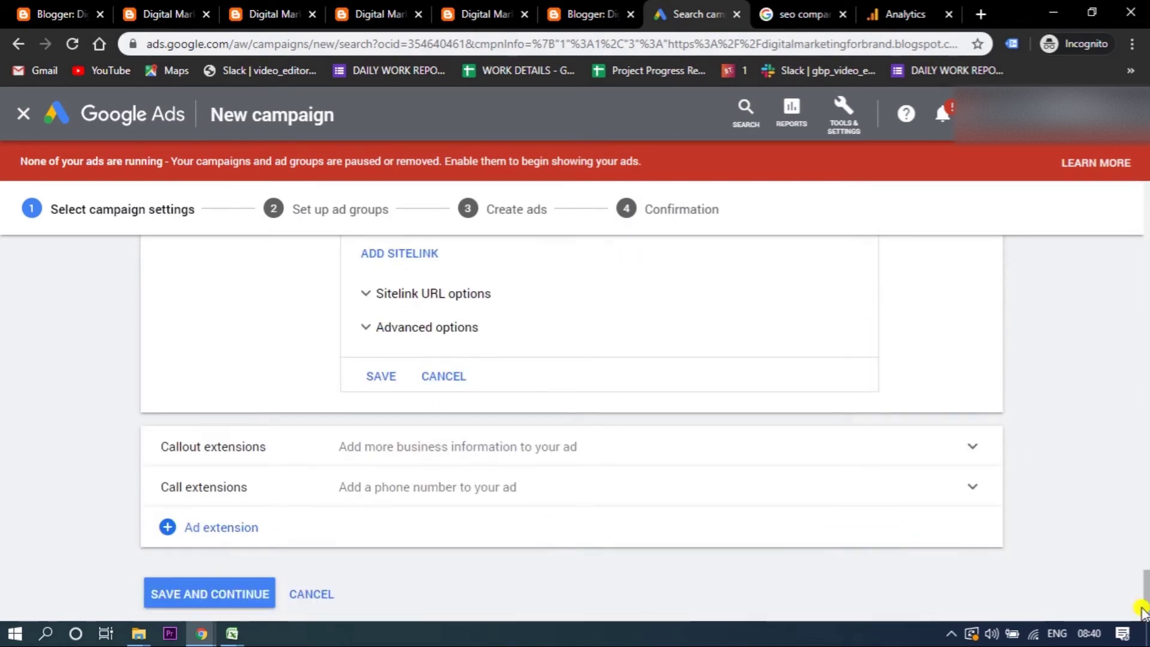
scroll(411, 362, up, 1)
drag(1141, 599, 1138, 570)
scroll(755, 494, up, 5)
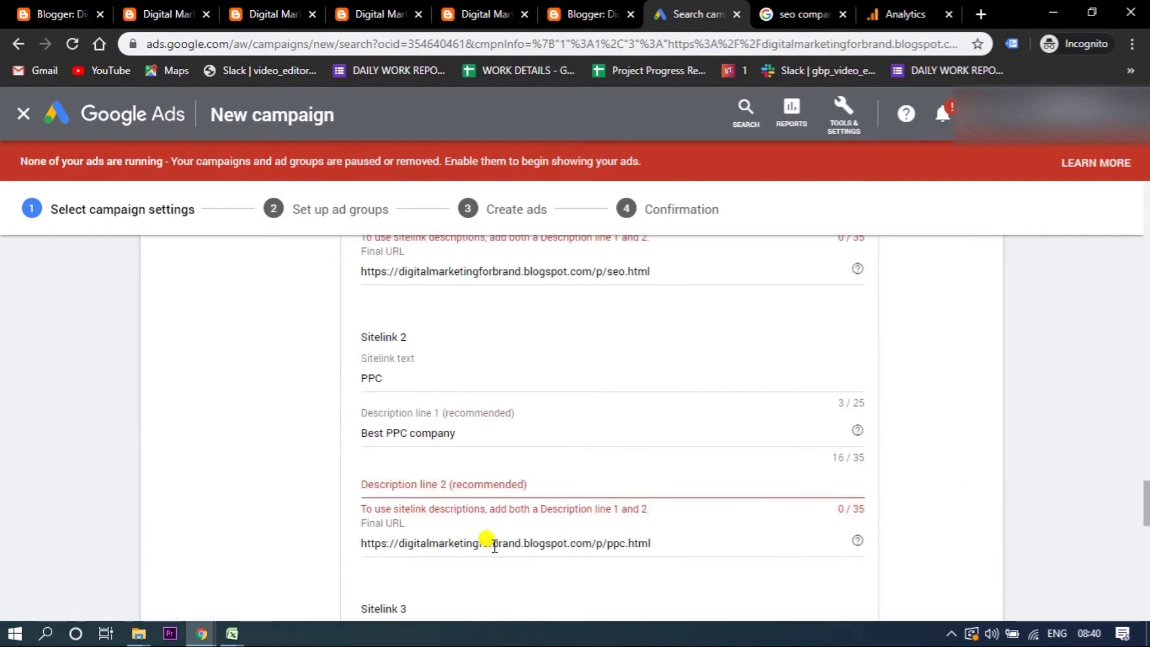
click(387, 486)
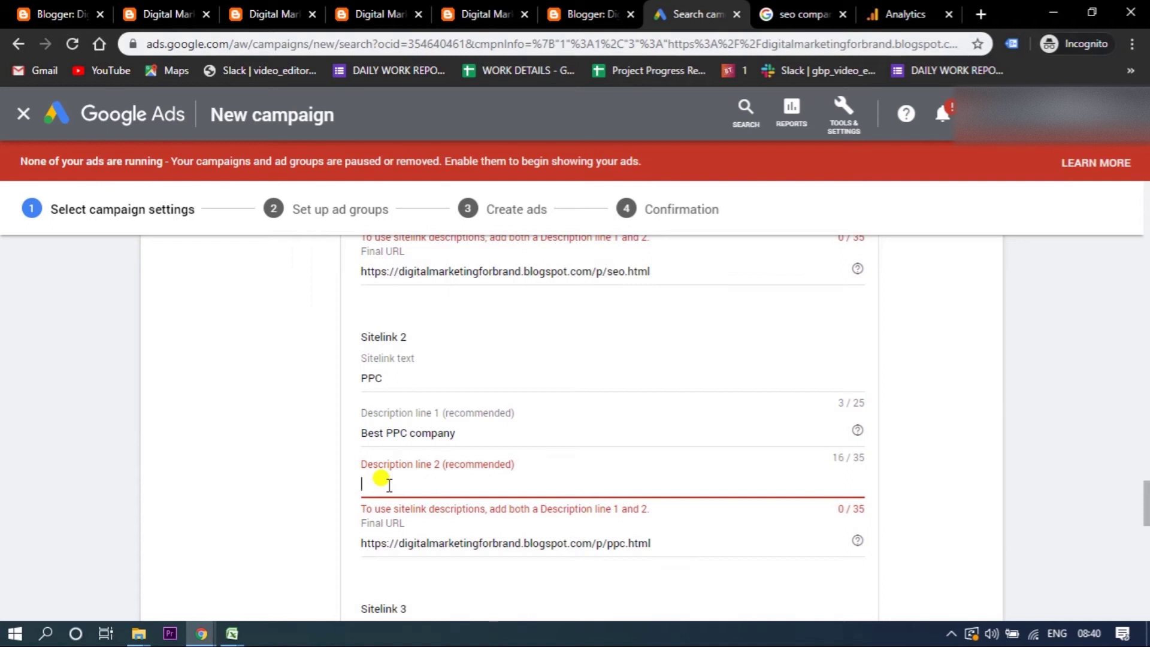
text(Get best discount)
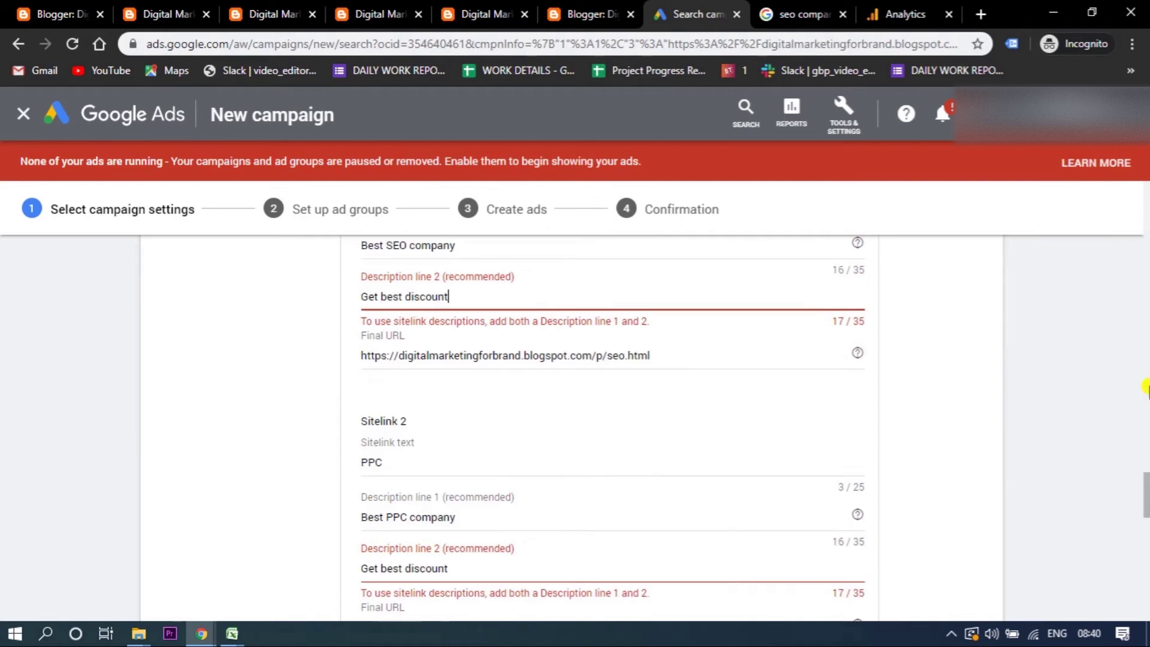
drag(1145, 497, 1145, 593)
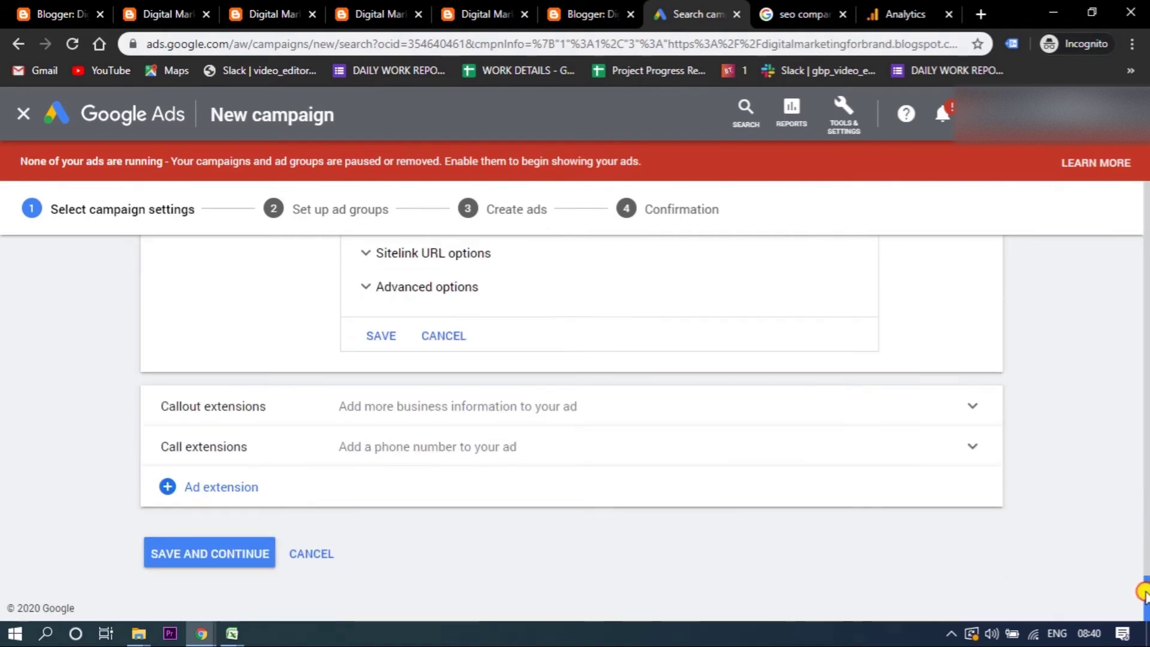
click(385, 331)
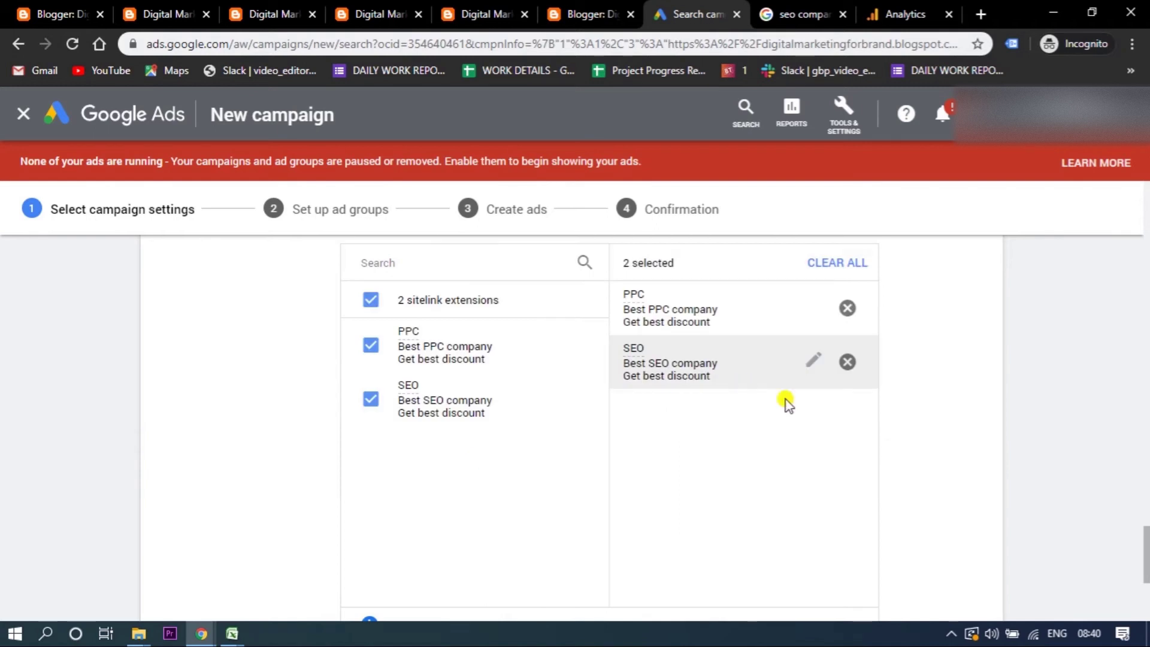
drag(1146, 558, 1146, 599)
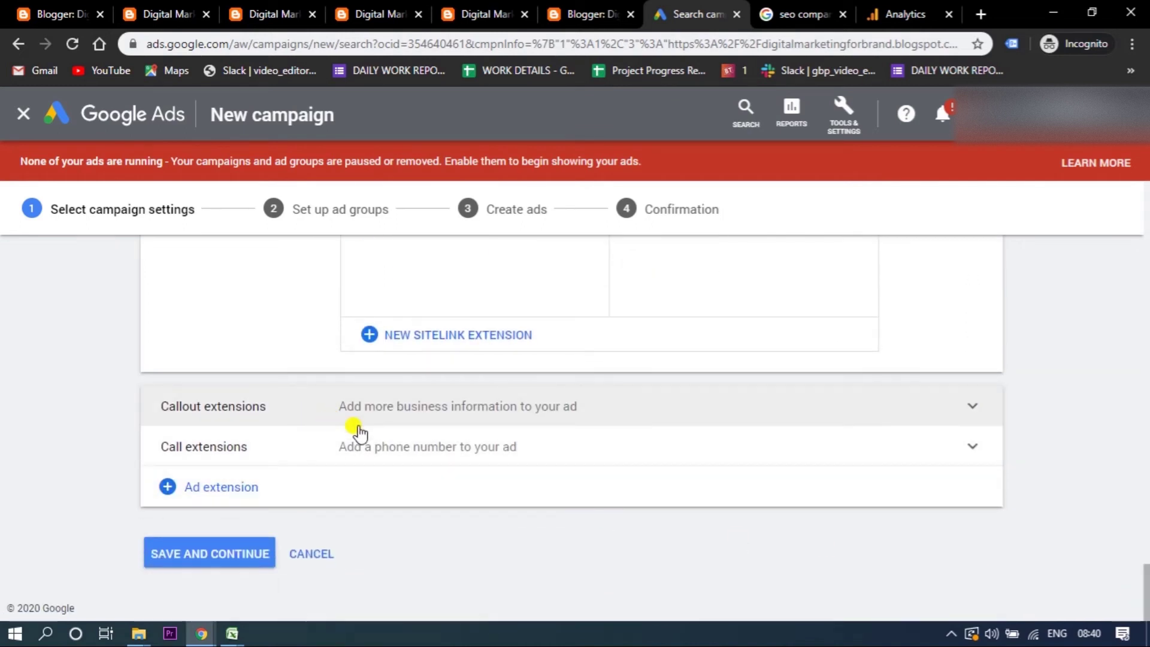
mouse_move(583, 498)
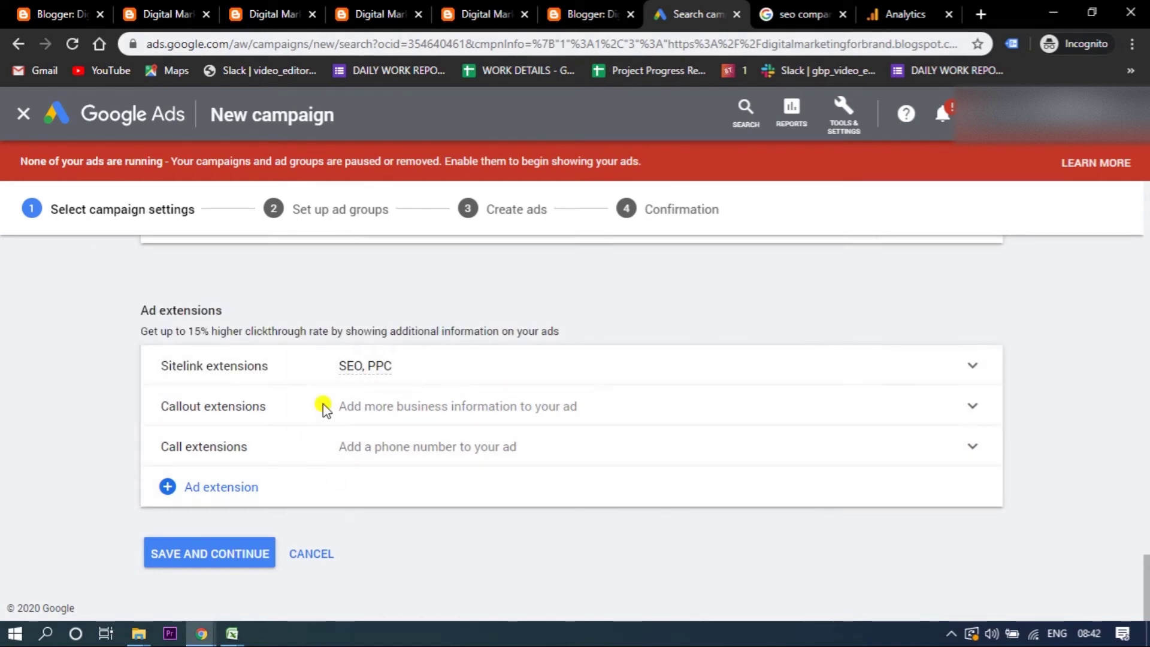
- Create callout extensions 'Advance technologies' and 'Best team of experts'
click(323, 407)
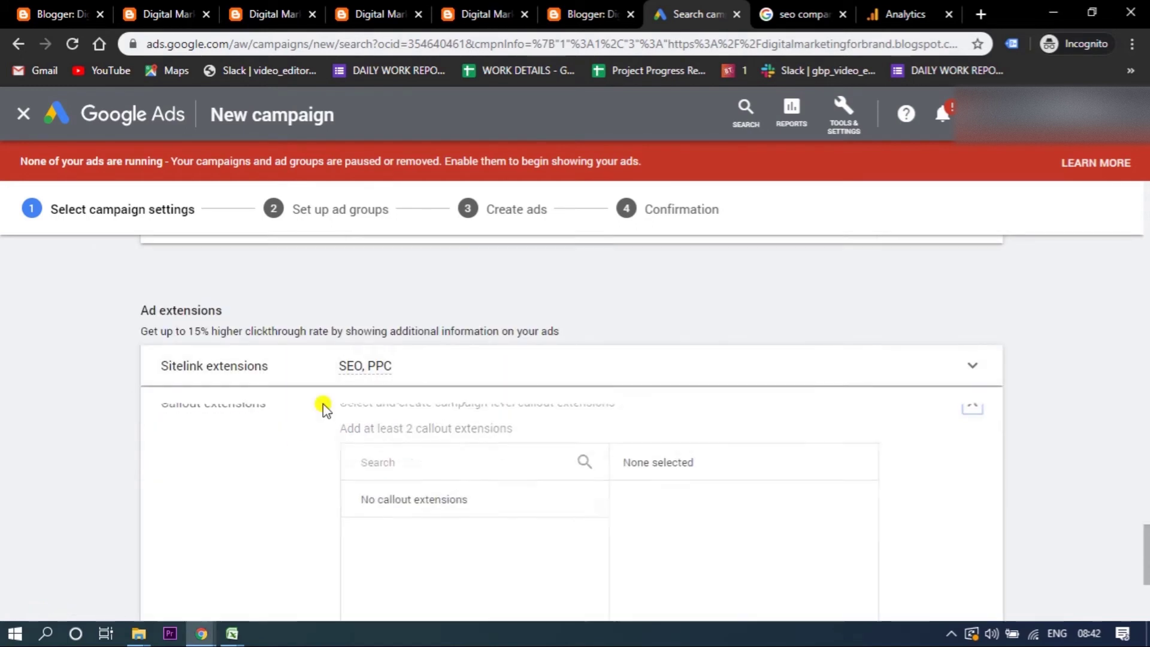
drag(1141, 541, 1138, 576)
click(471, 562)
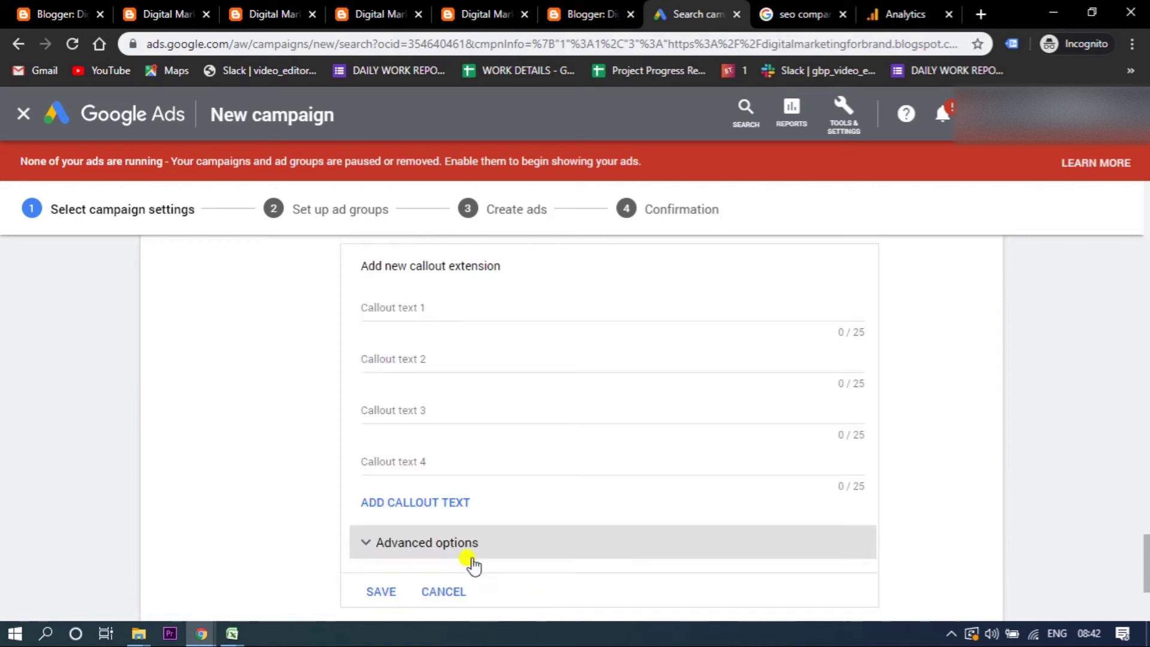
scroll(864, 436, up, 3)
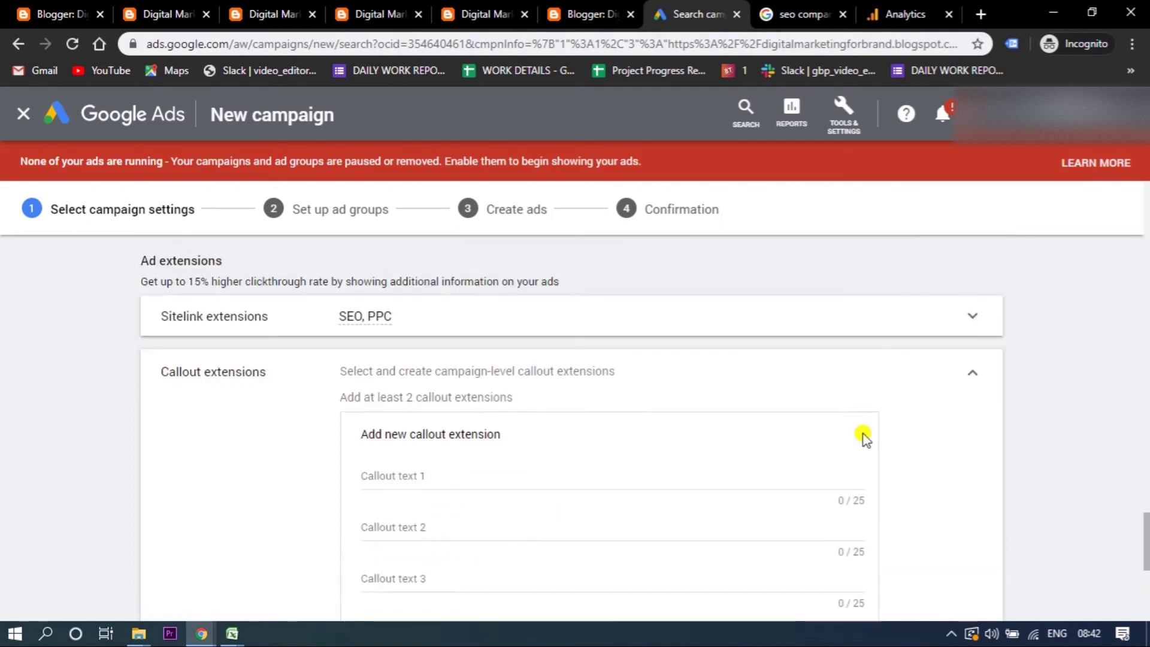
click(418, 474)
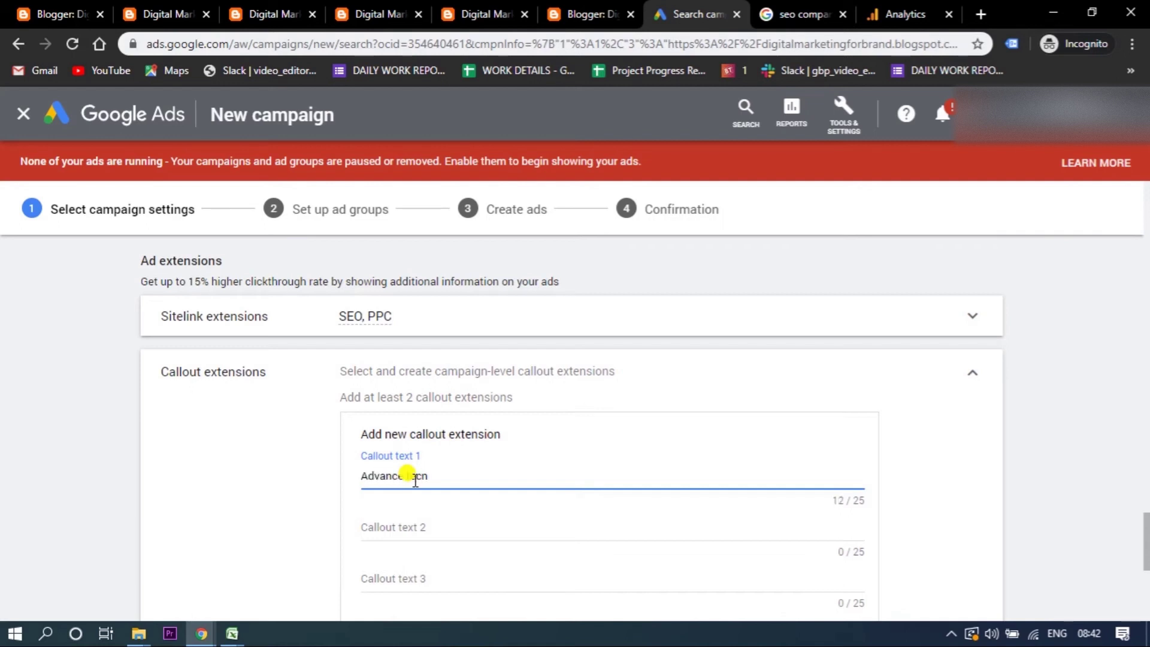
text(ologies)
click(413, 517)
text(Best tean)
text( of experts)
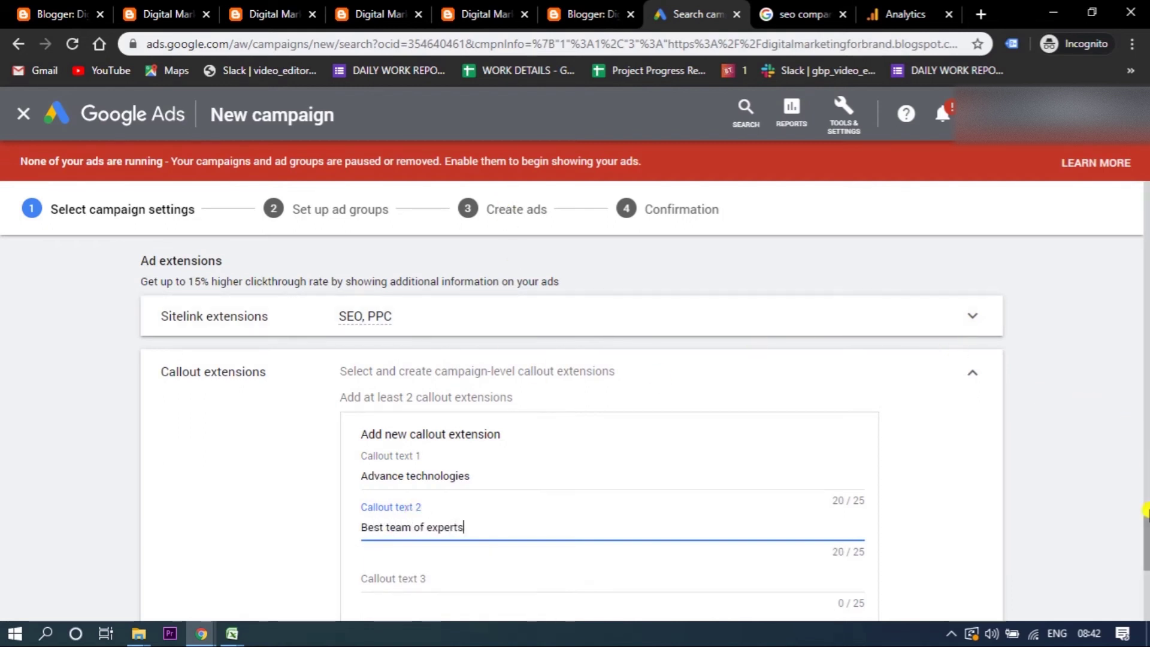
- Save the two callouts and collapse the Callout extensions row
scroll(1145, 530, down, 5)
click(381, 427)
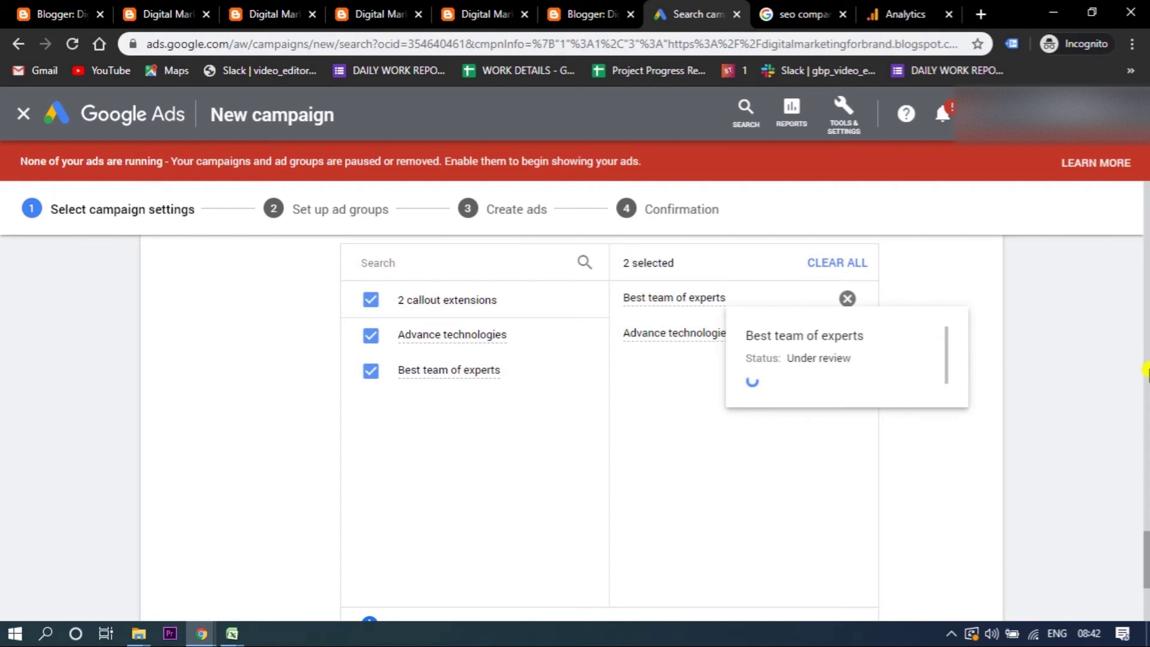
drag(1145, 538, 1146, 581)
scroll(1145, 581, up, 5)
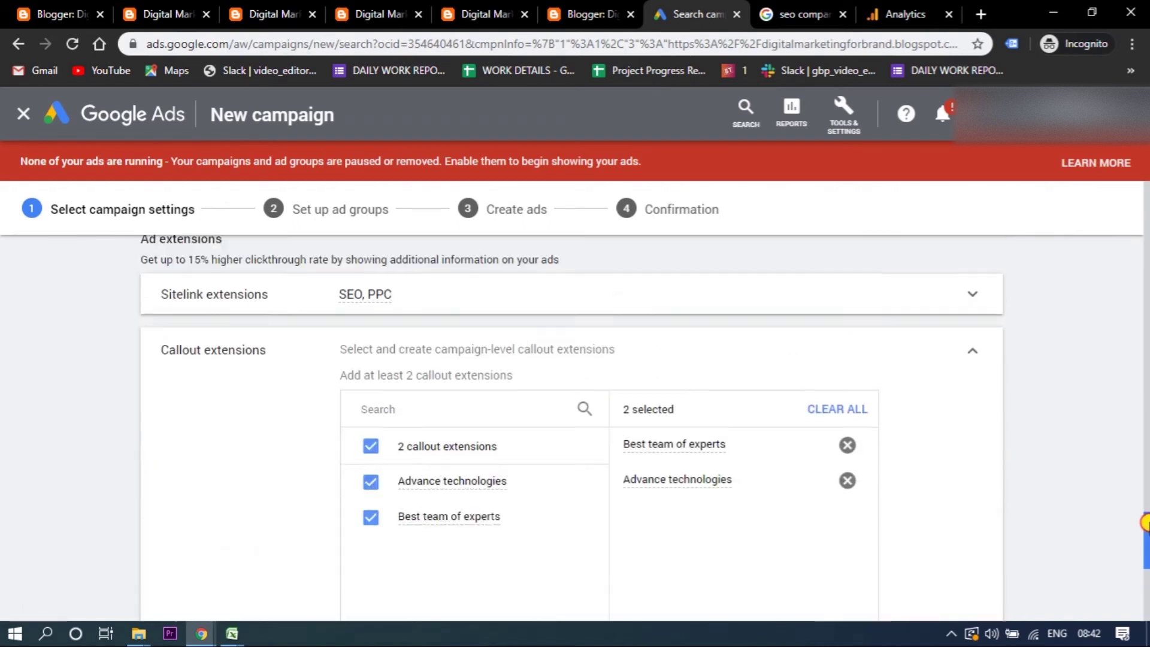
click(967, 404)
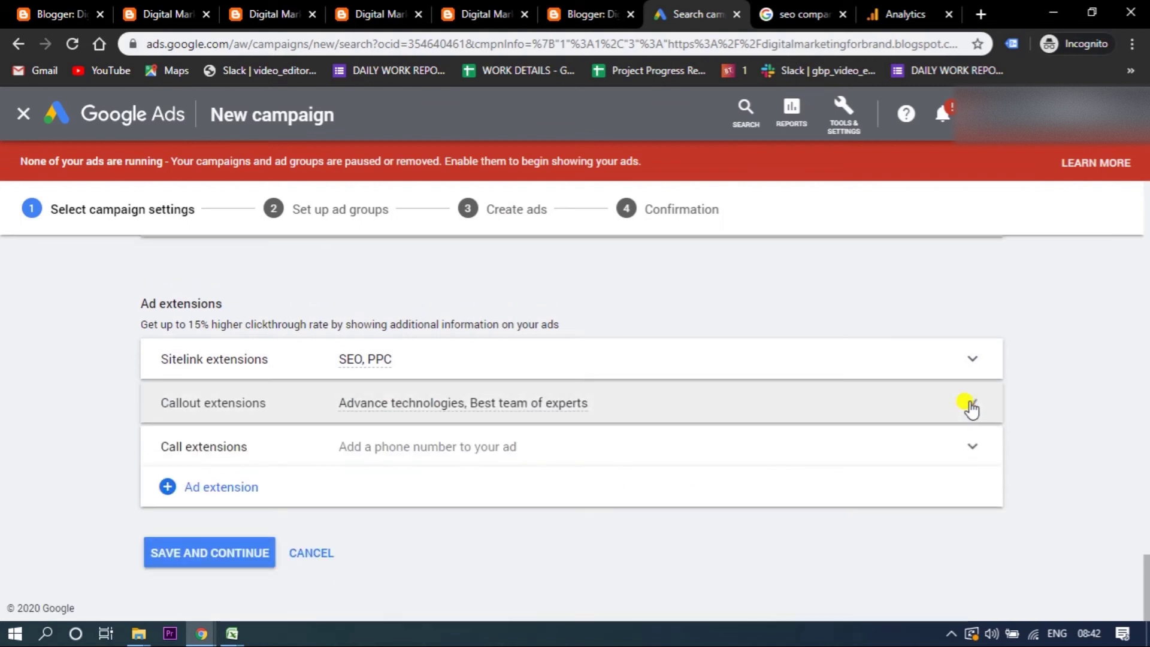
- Start a new call extension with country India and enter its phone number
click(208, 443)
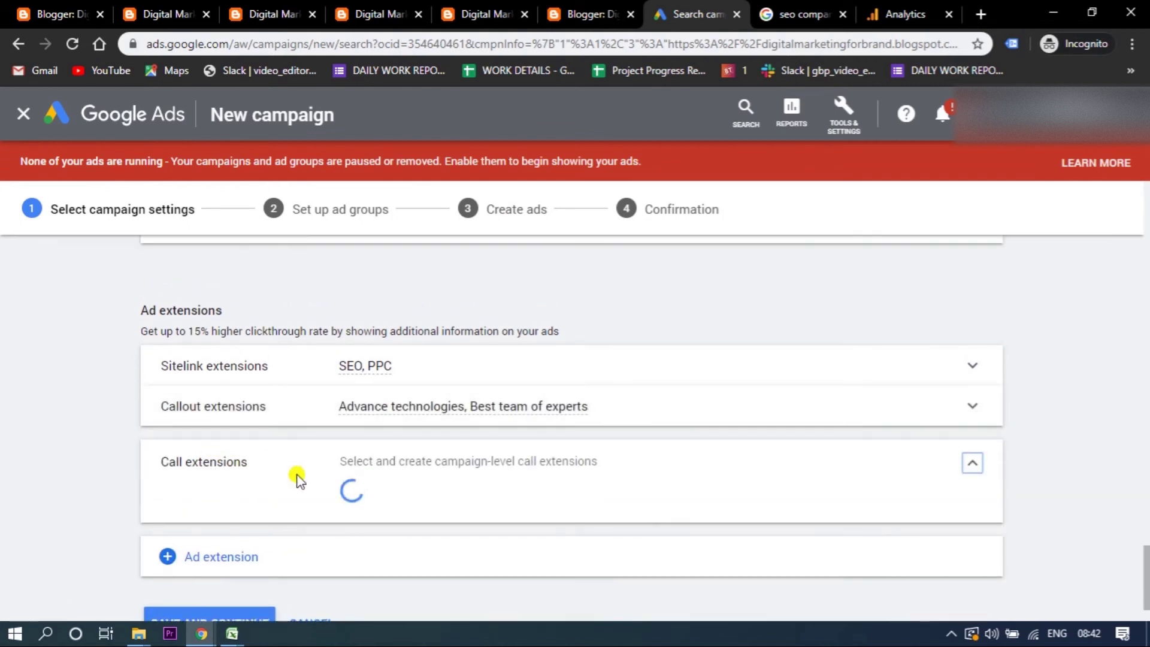
scroll(1146, 512, down, 5)
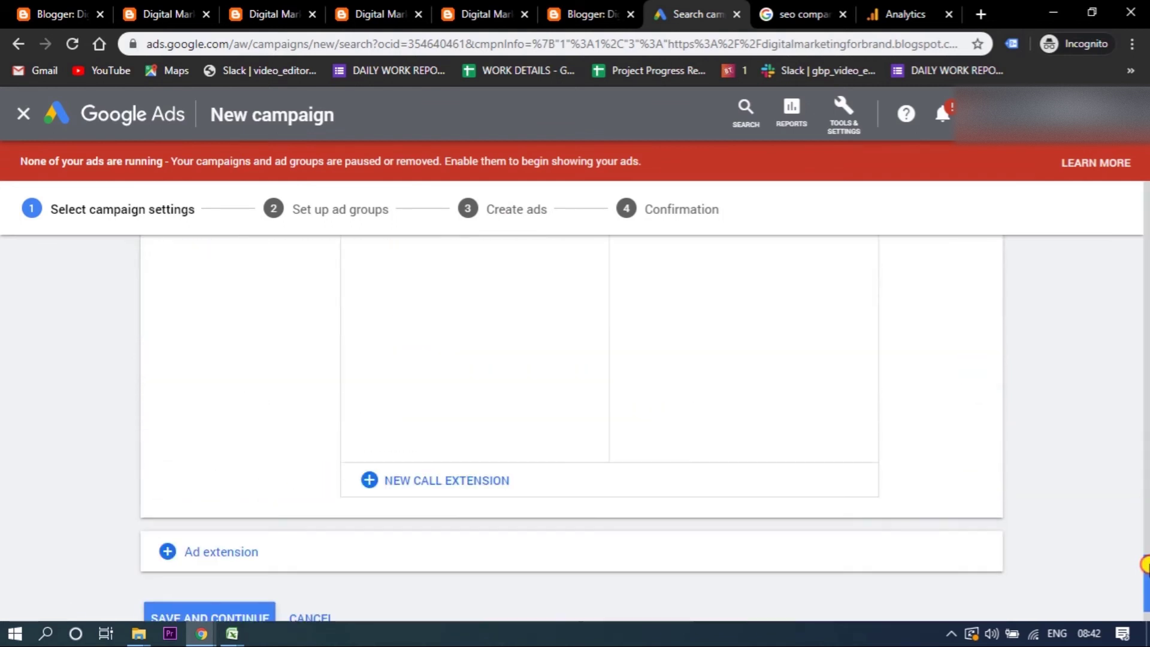
click(424, 480)
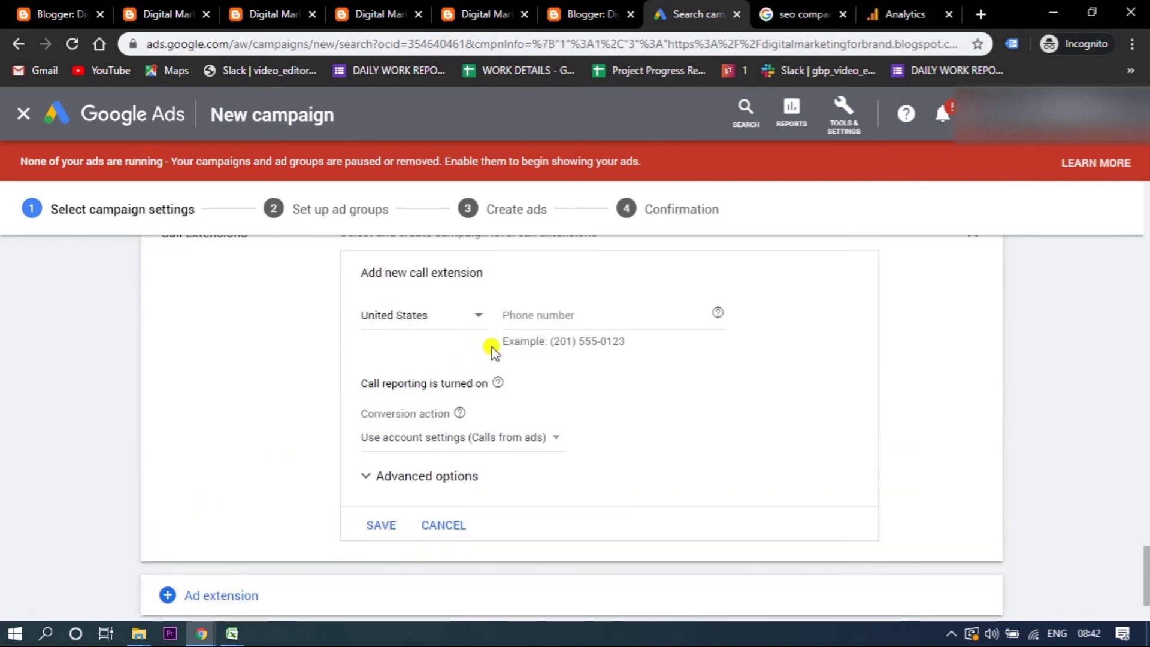
click(418, 315)
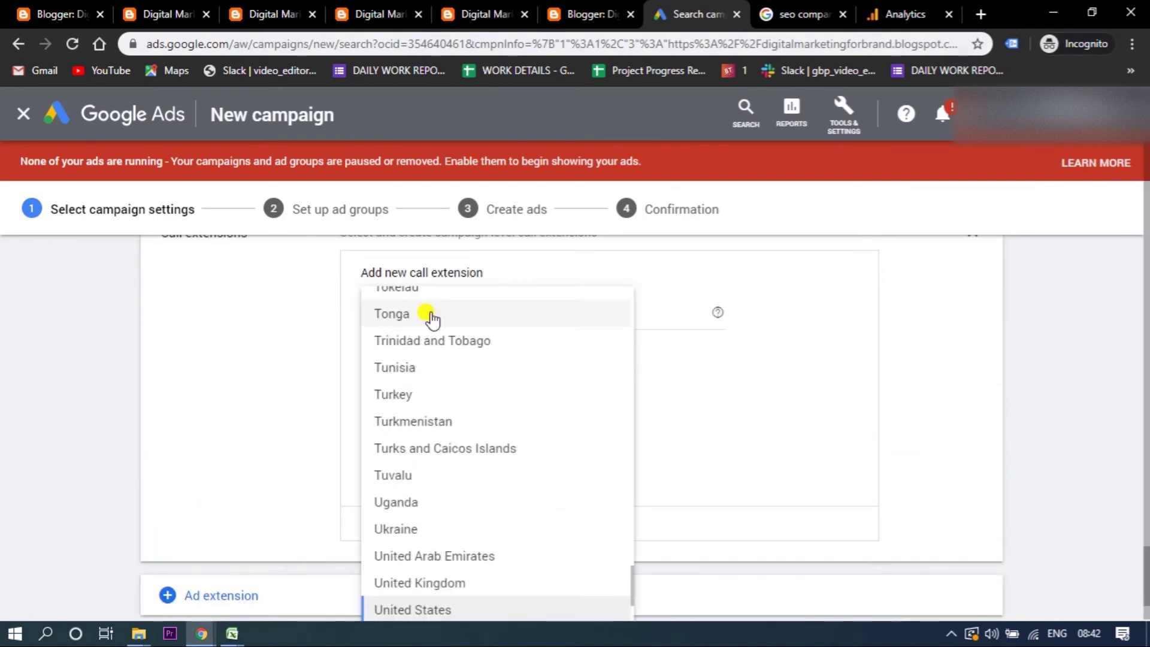
key(i)
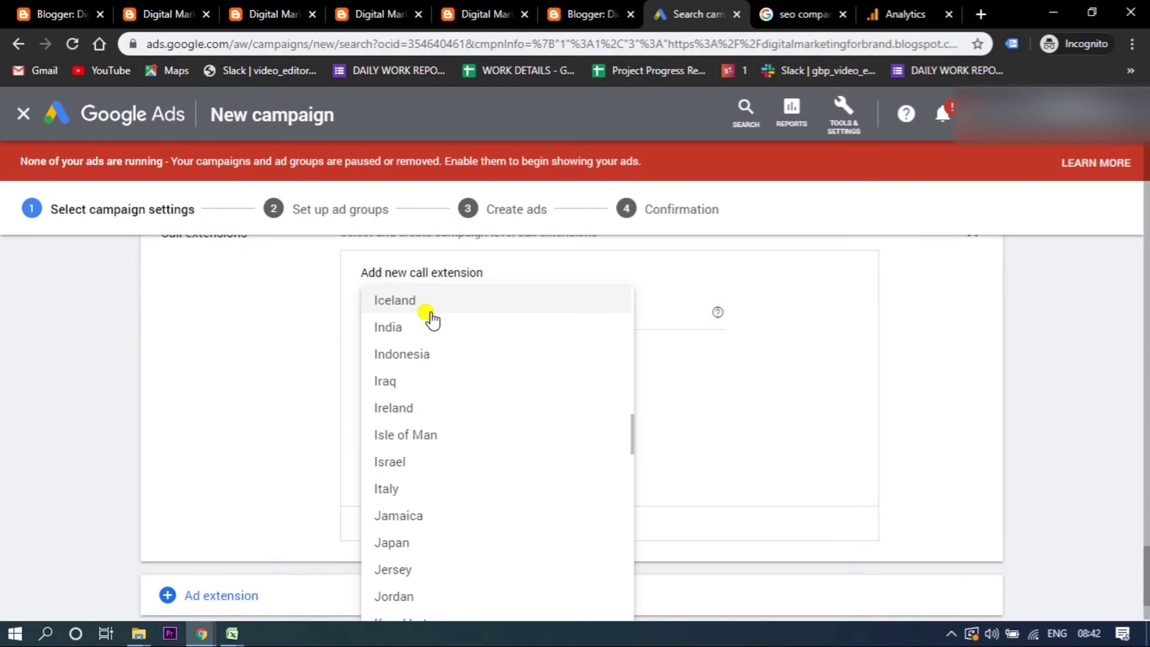
click(406, 328)
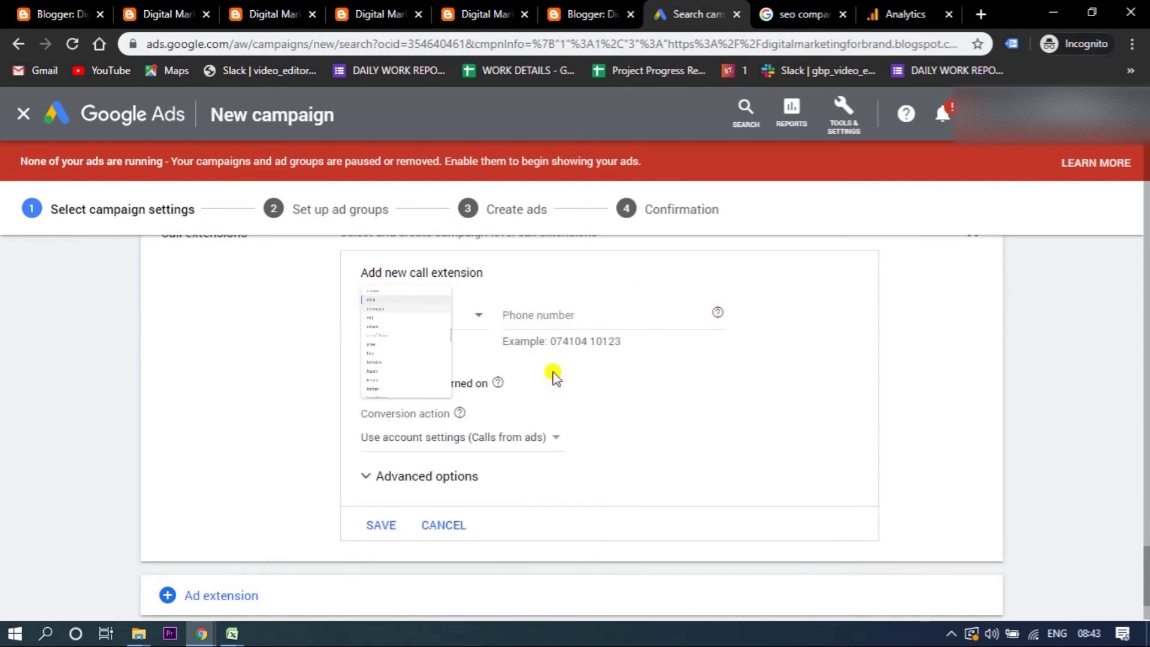
click(548, 312)
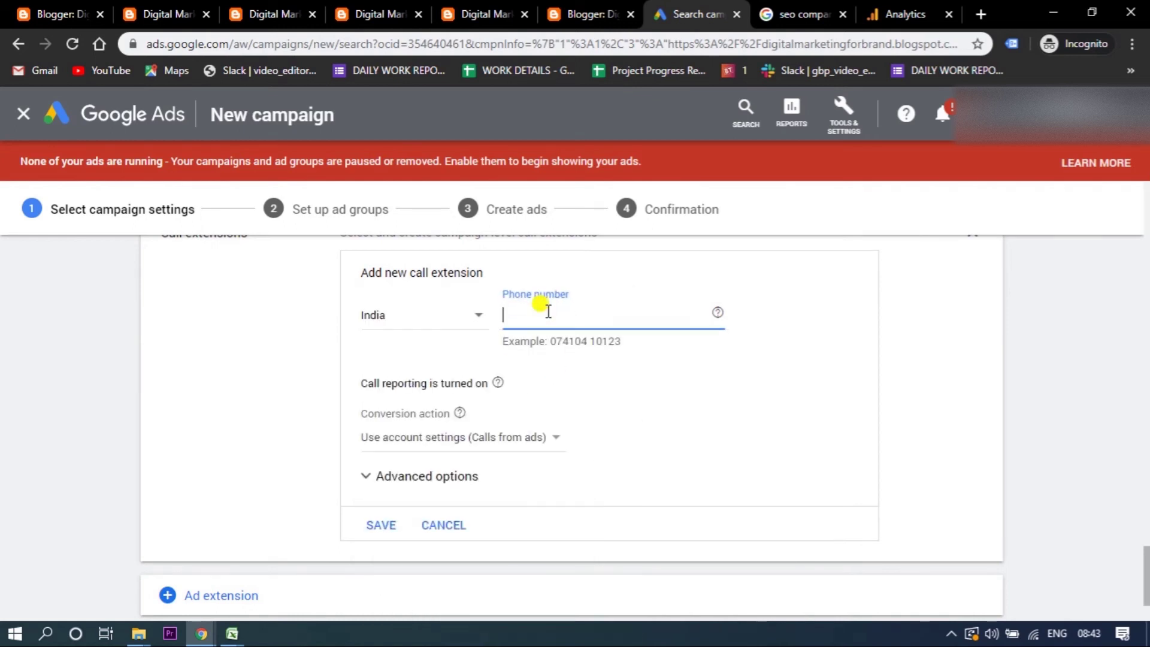
click(692, 411)
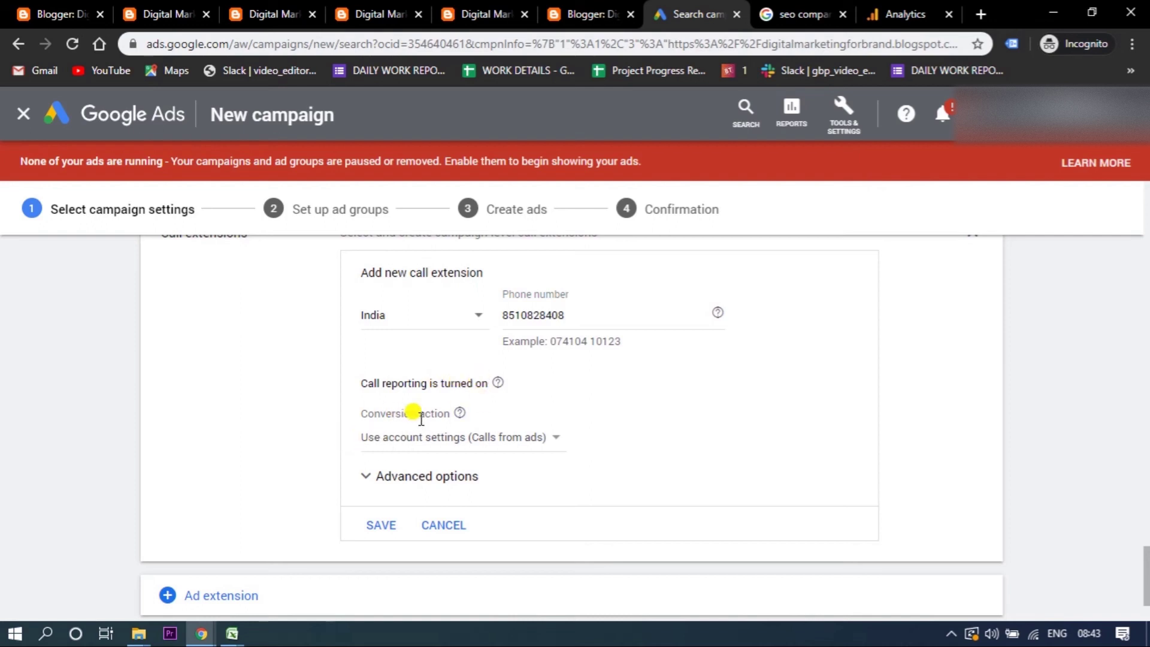
- Set the call extension's device preference to Mobile, save it and collapse Call extensions
click(382, 479)
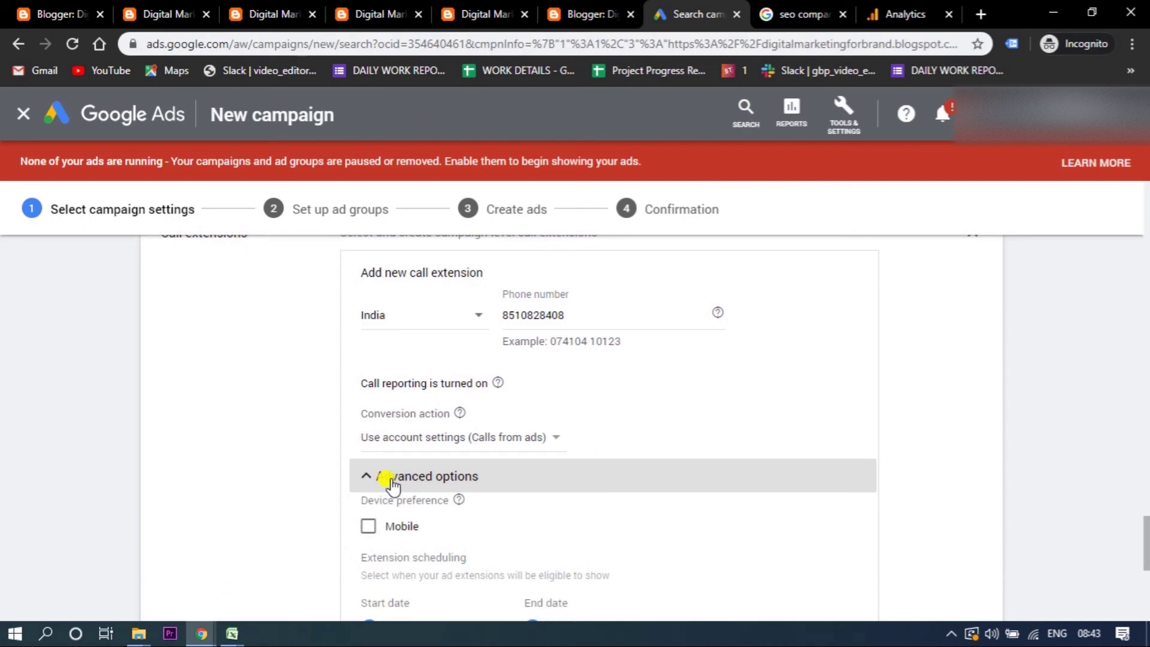
click(377, 478)
click(377, 478)
click(367, 530)
click(365, 476)
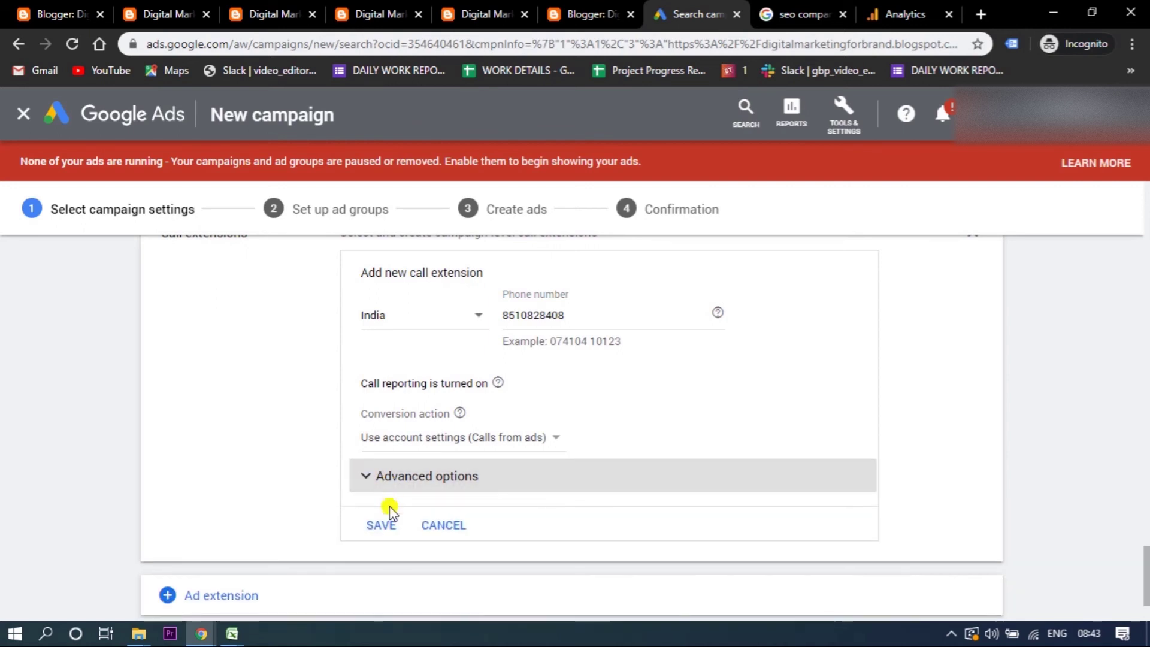
click(376, 532)
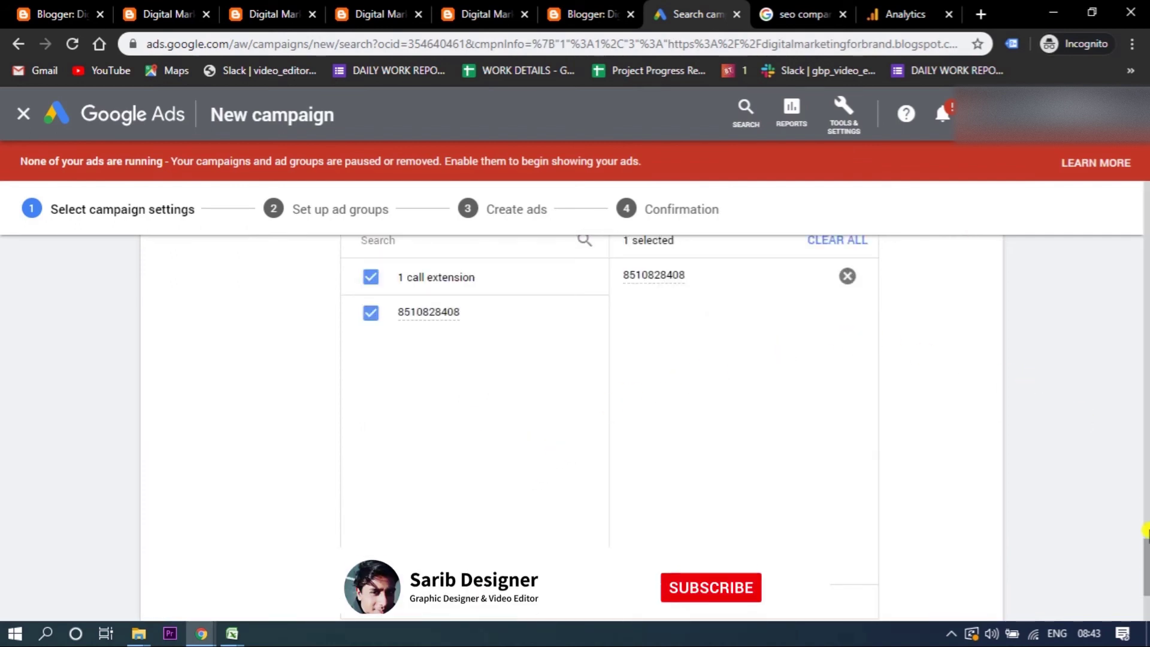
scroll(1027, 378, down, 2)
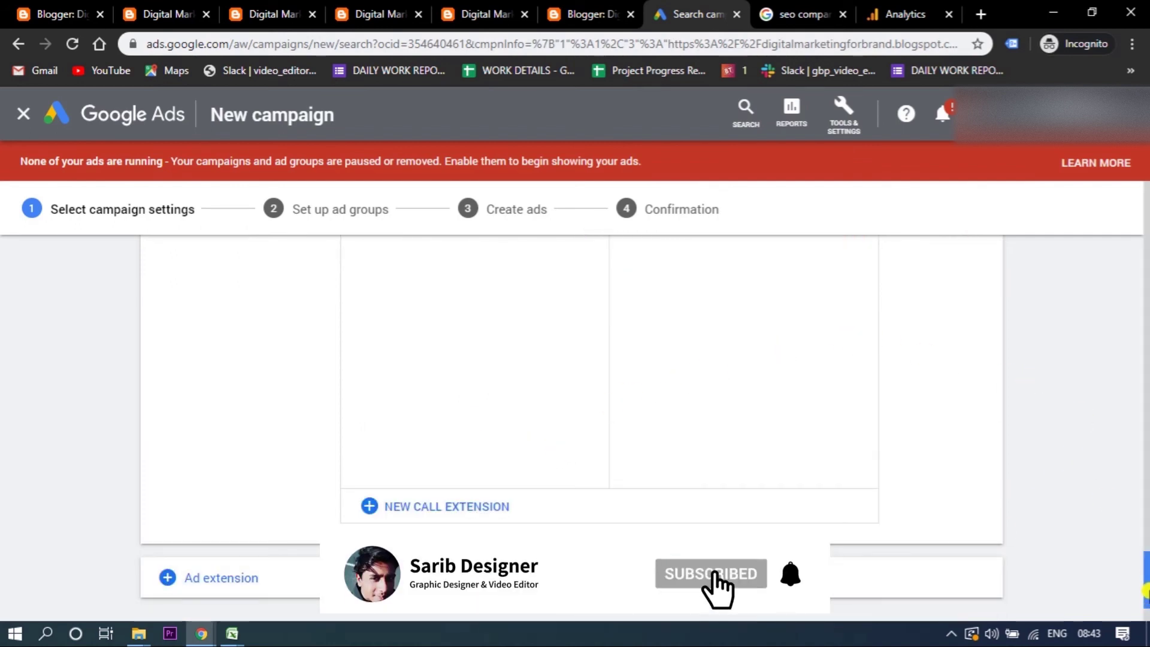
scroll(964, 527, up, 5)
click(973, 462)
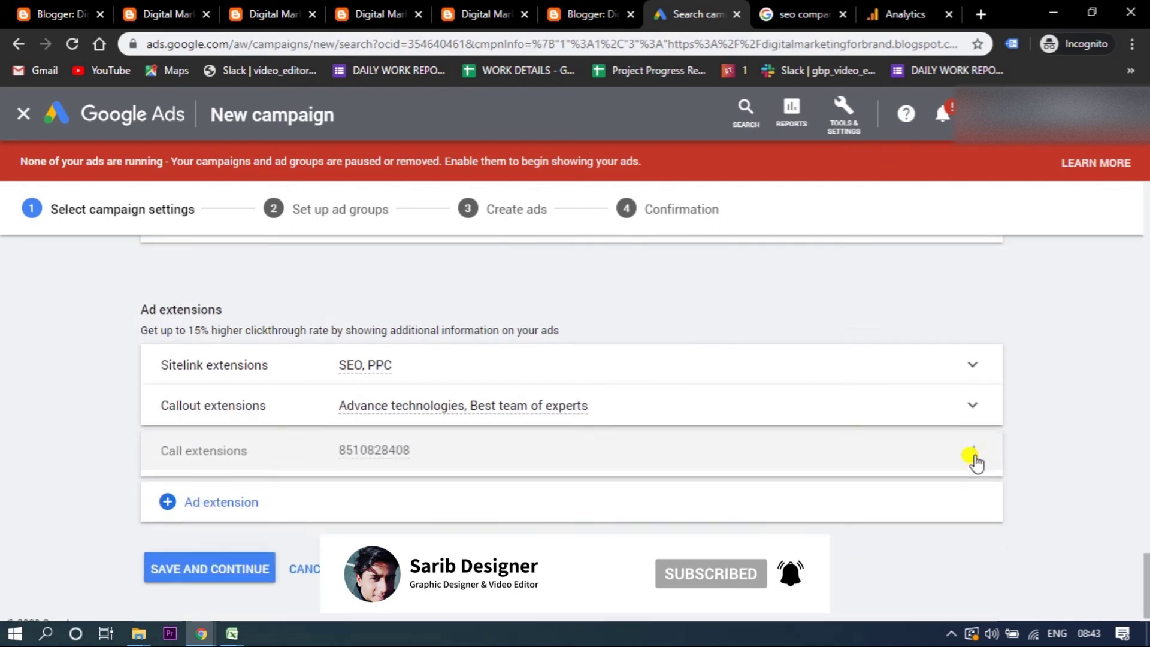
- Add an App extensions section below Call extensions and open its empty search list
click(220, 496)
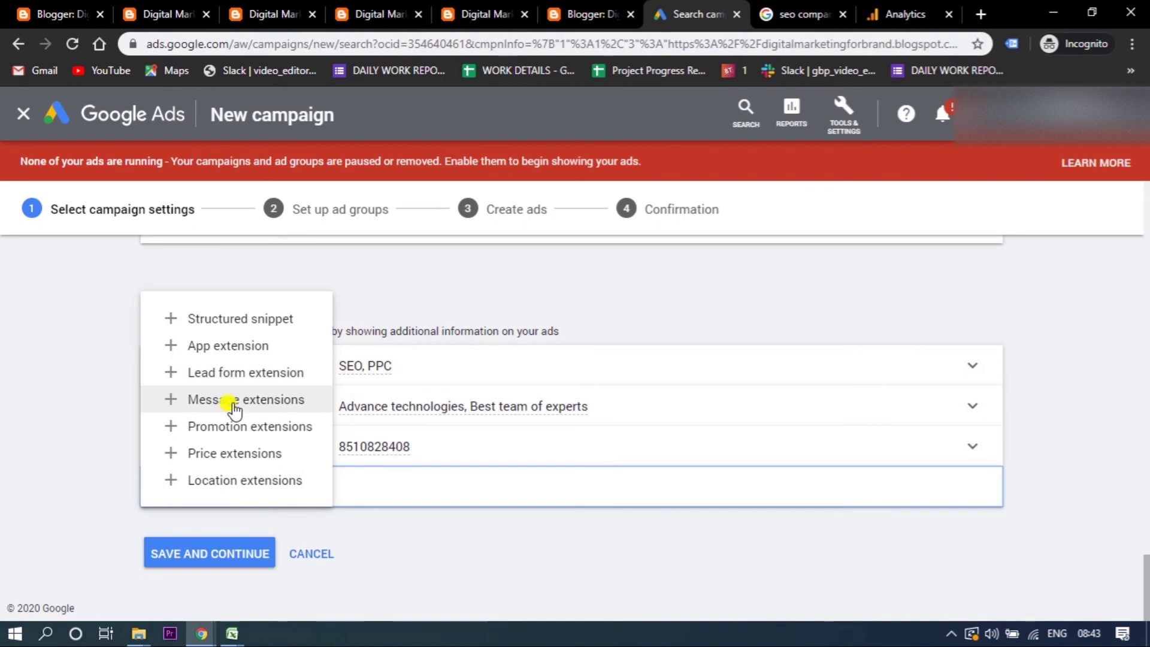
click(217, 352)
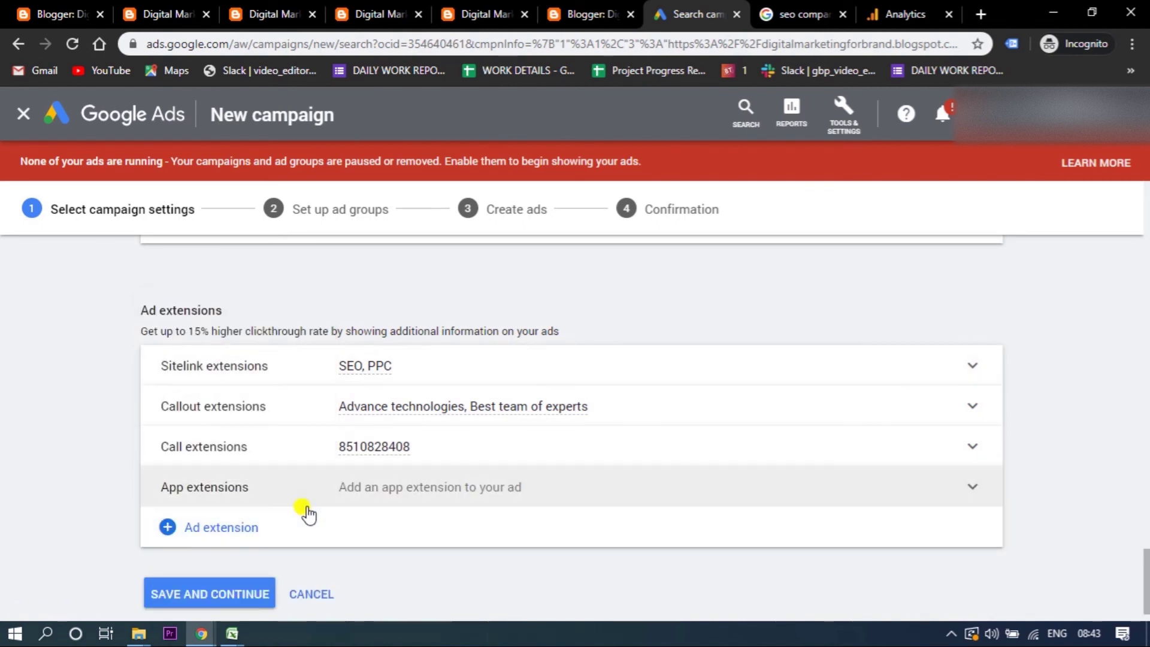
click(399, 490)
click(396, 539)
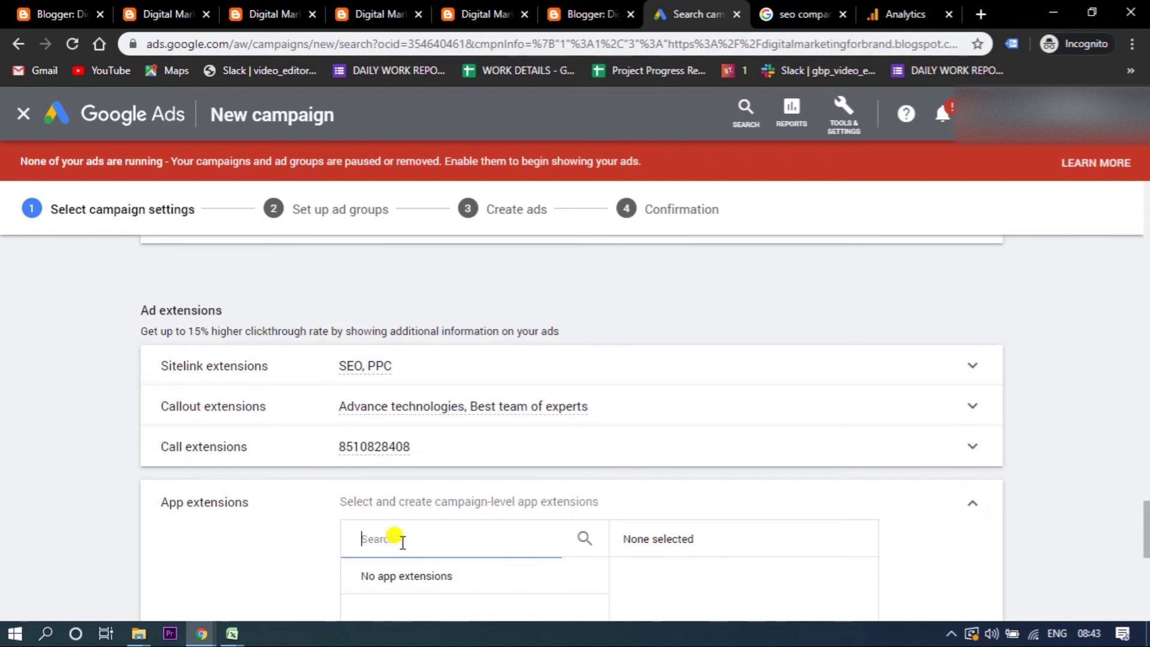
drag(1145, 517, 1146, 563)
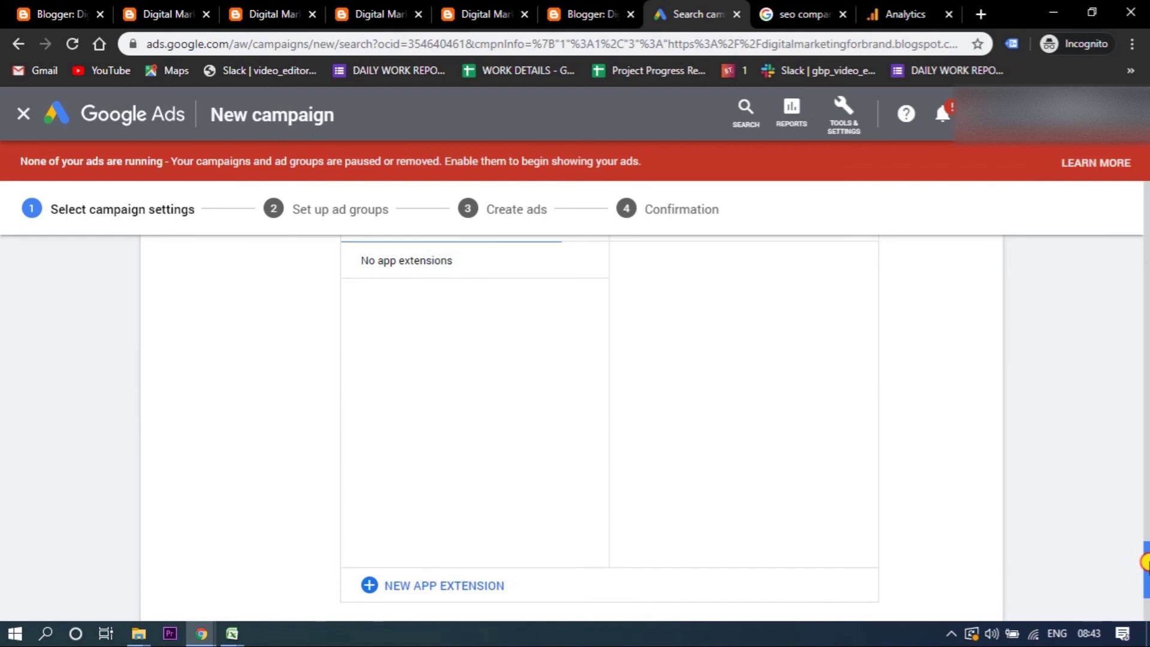
drag(1146, 572, 1145, 593)
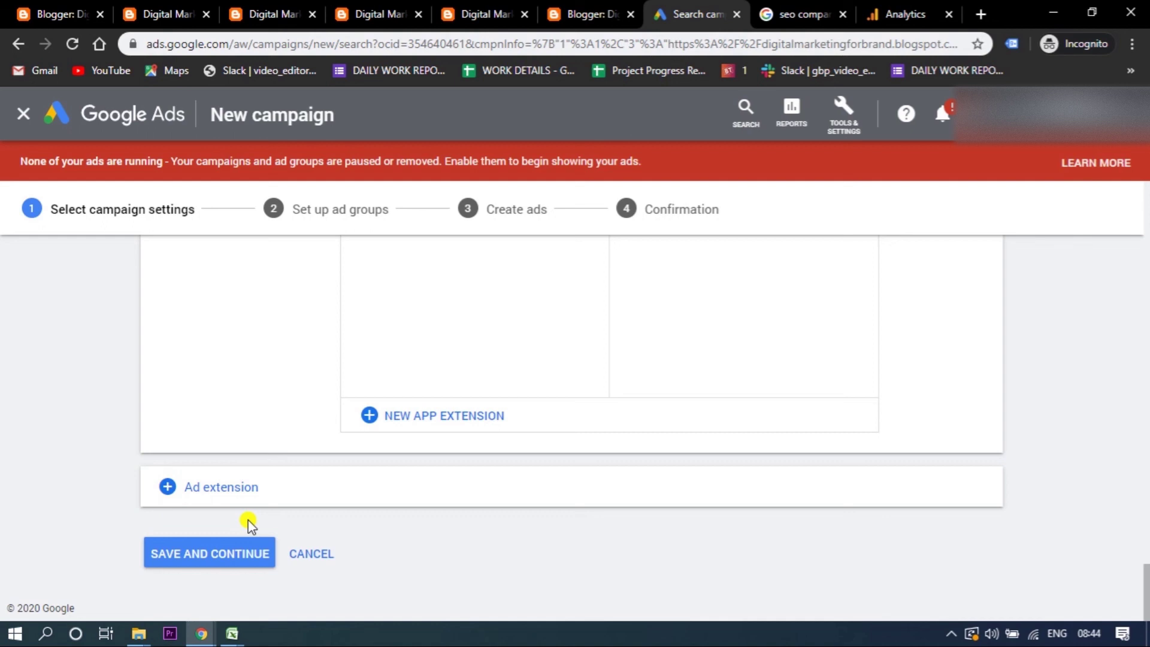
- Save and continue the campaign settings, then review Ad group 1 on the ad groups step
click(212, 554)
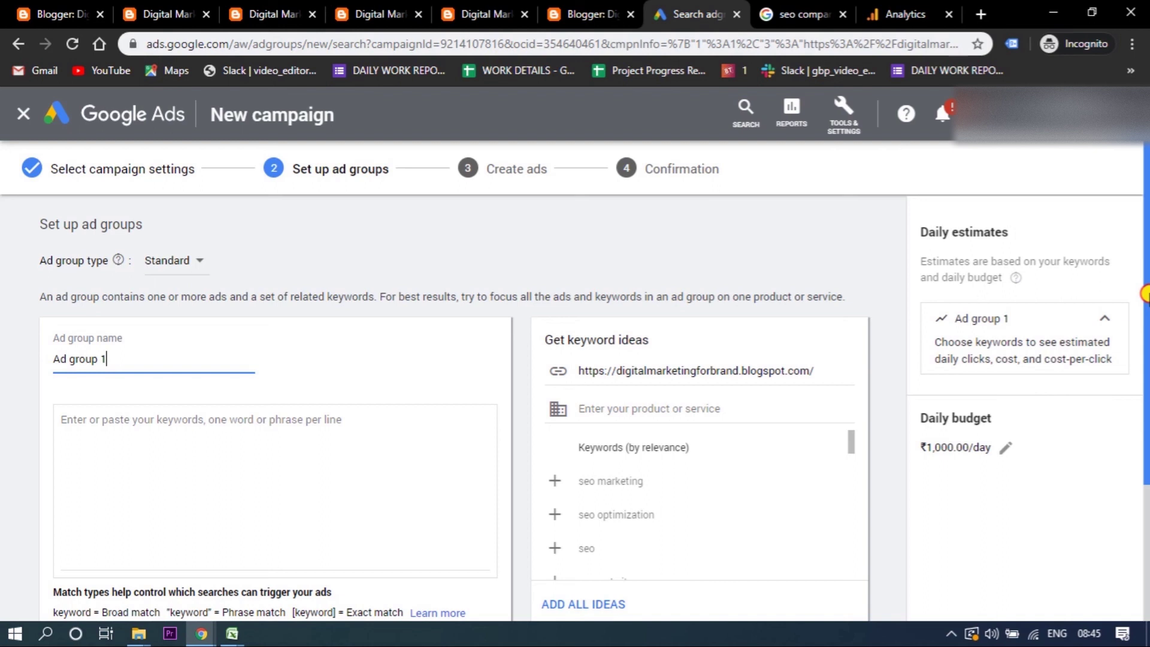
scroll(1147, 293, down, 1)
scroll(1147, 275, up, 1)
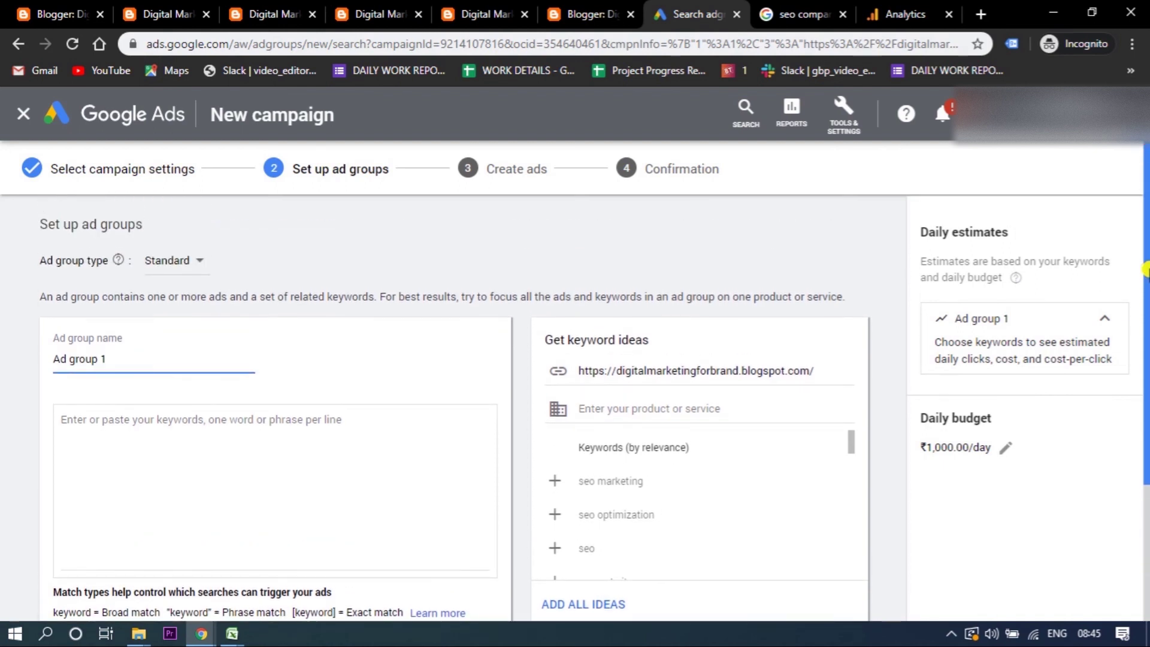